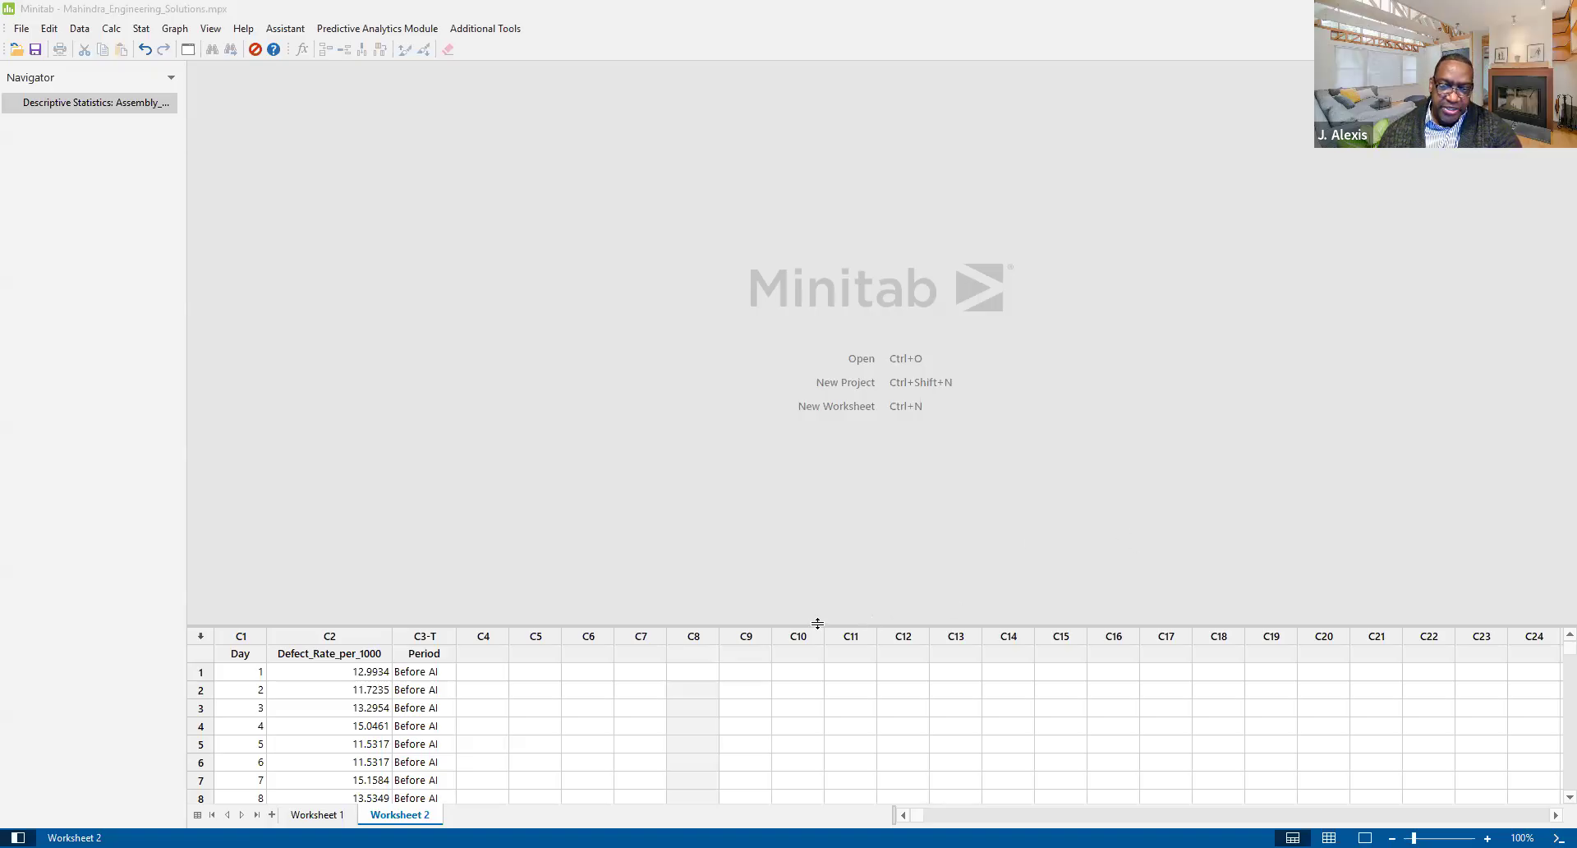
Start a 2-Sample t test on Worksheet 2's data and clear the existing Samples and Sample IDs entries
left_click_drag(818, 623, 818, 504)
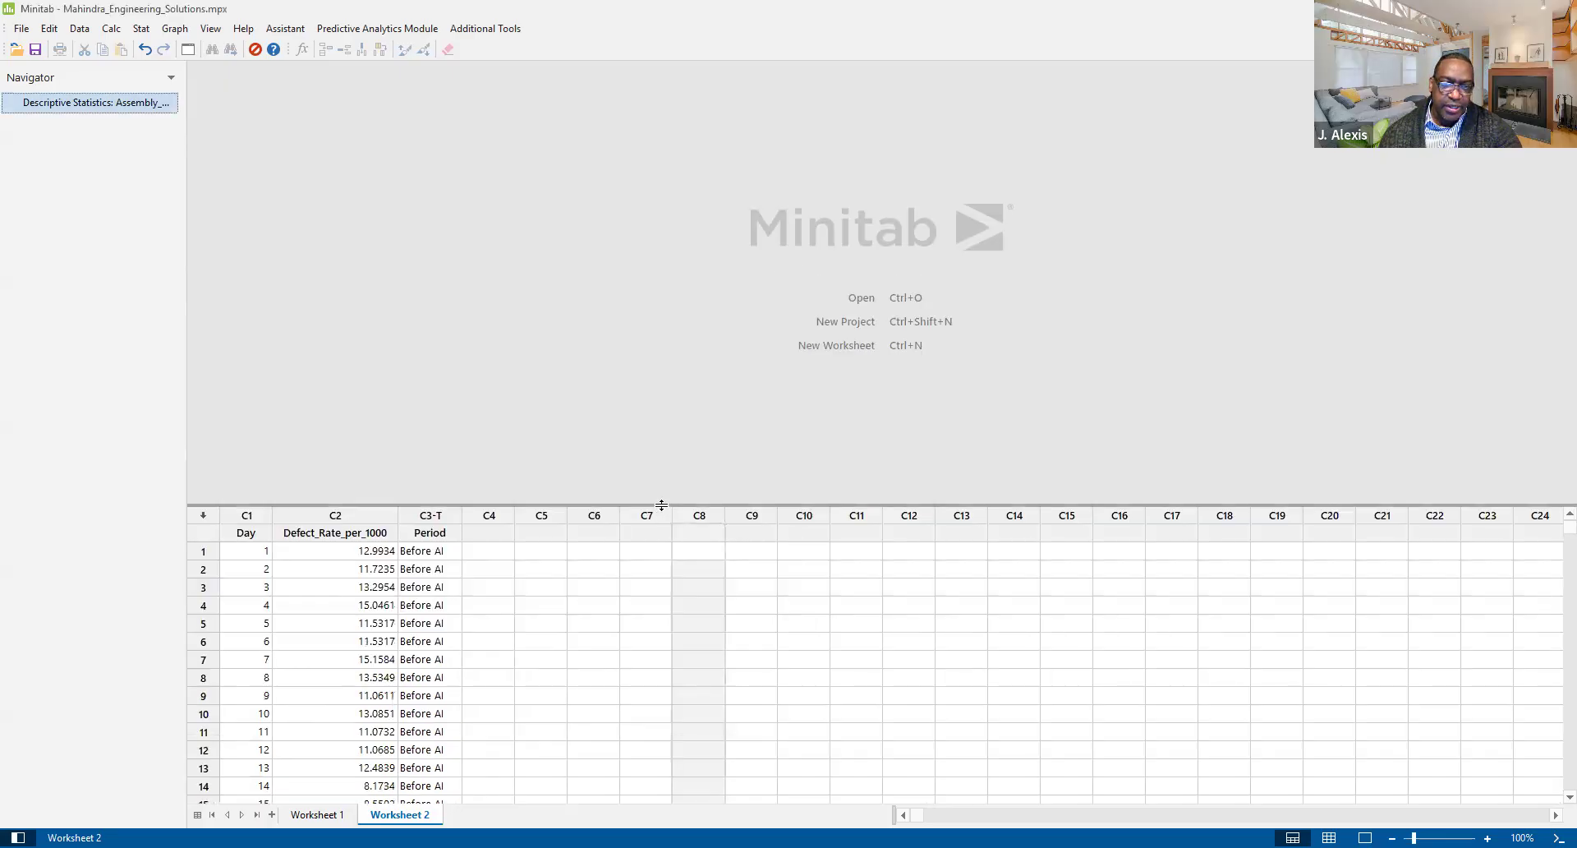
left_click_drag(663, 459, 662, 461)
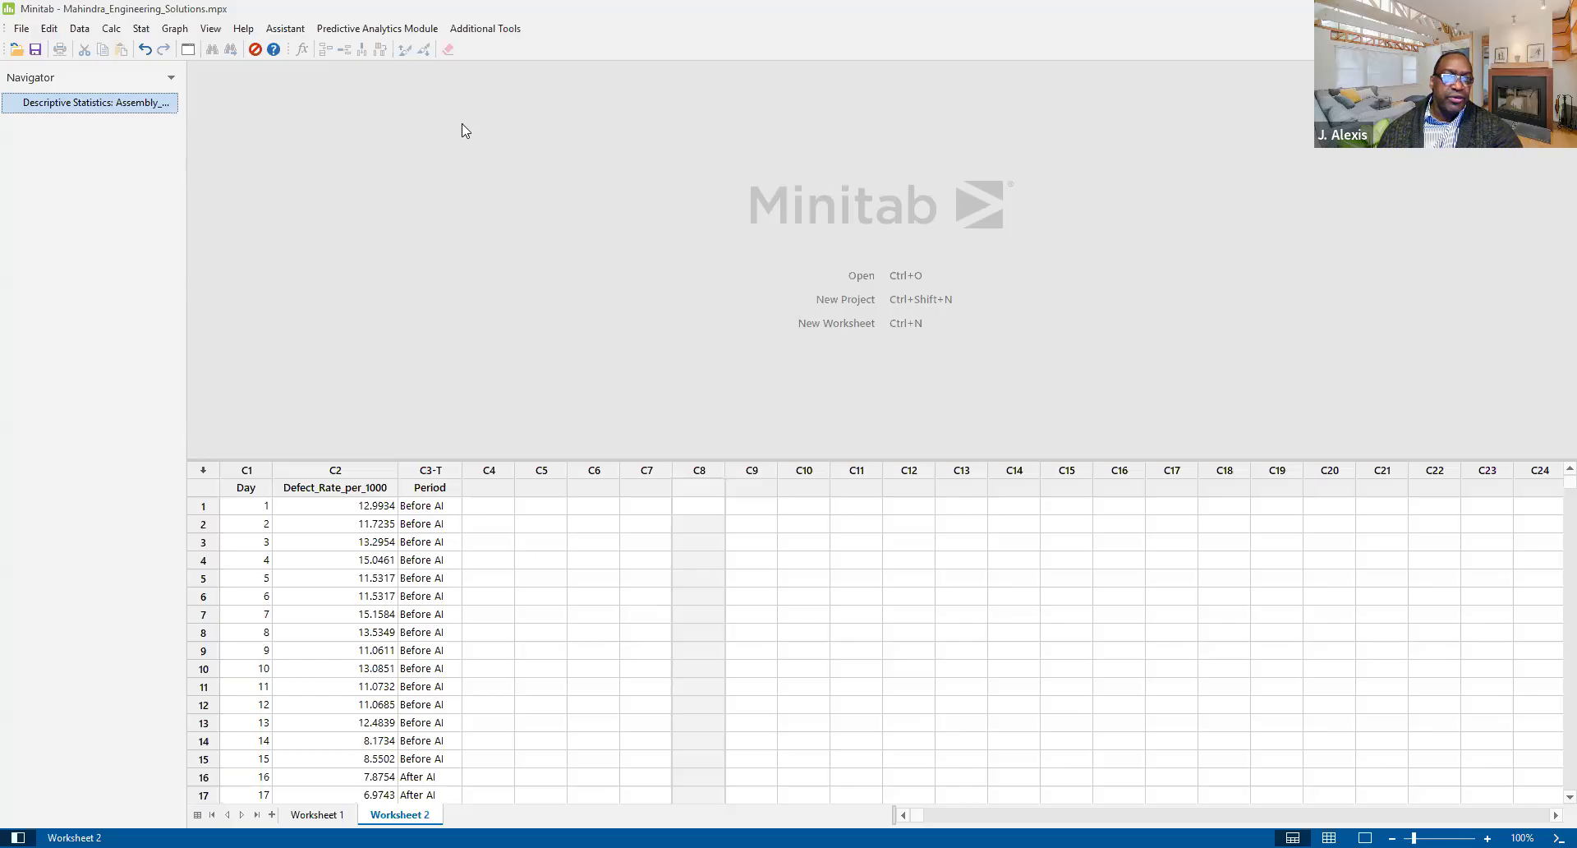
left_click(143, 31)
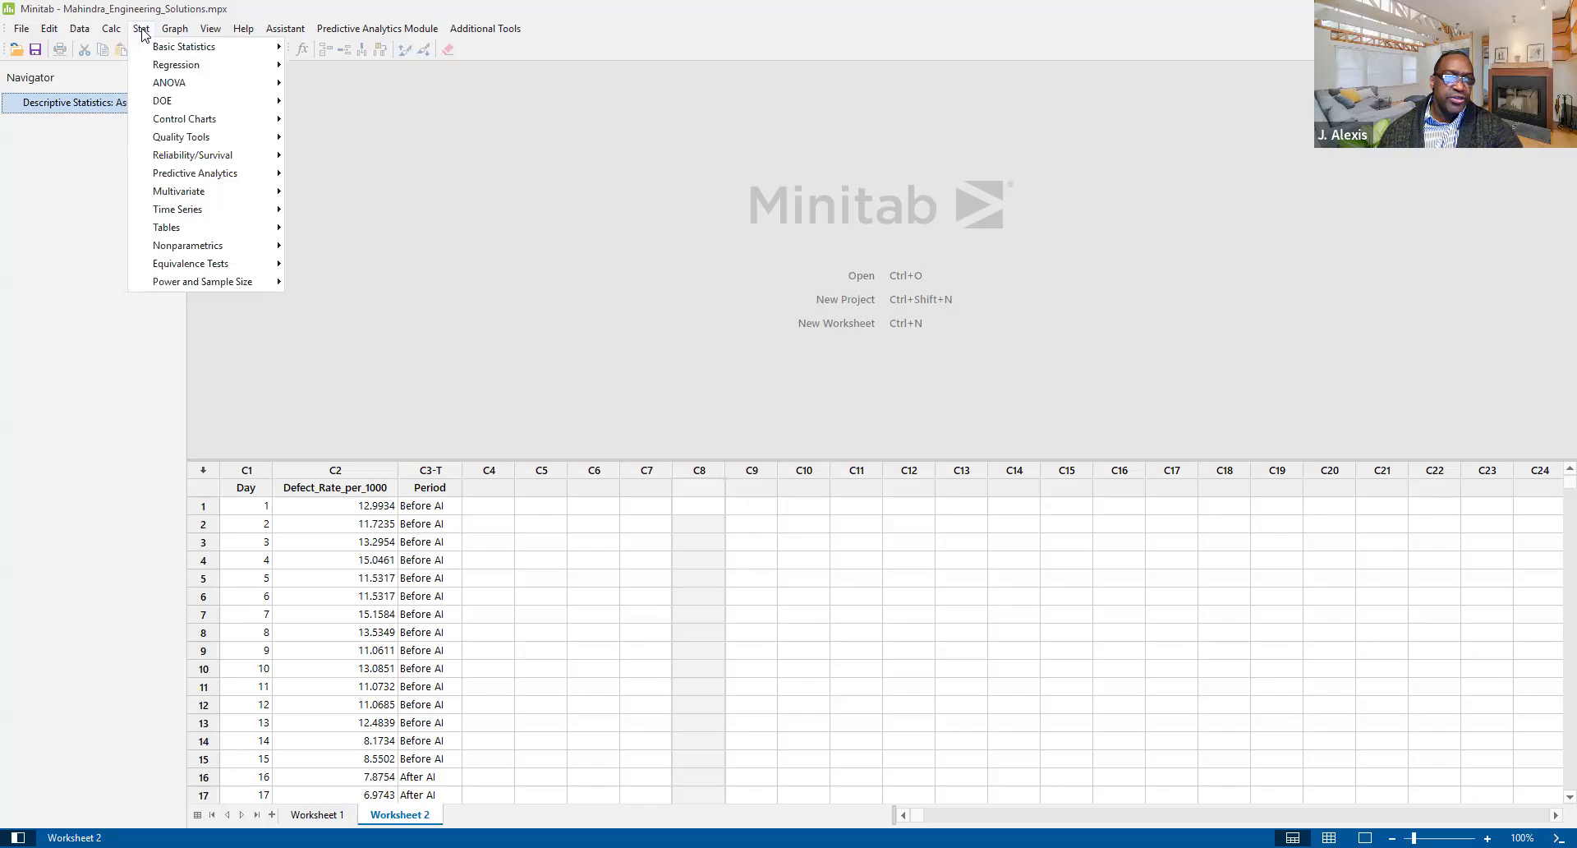
left_click(142, 31)
left_click(142, 30)
mouse_move(175, 51)
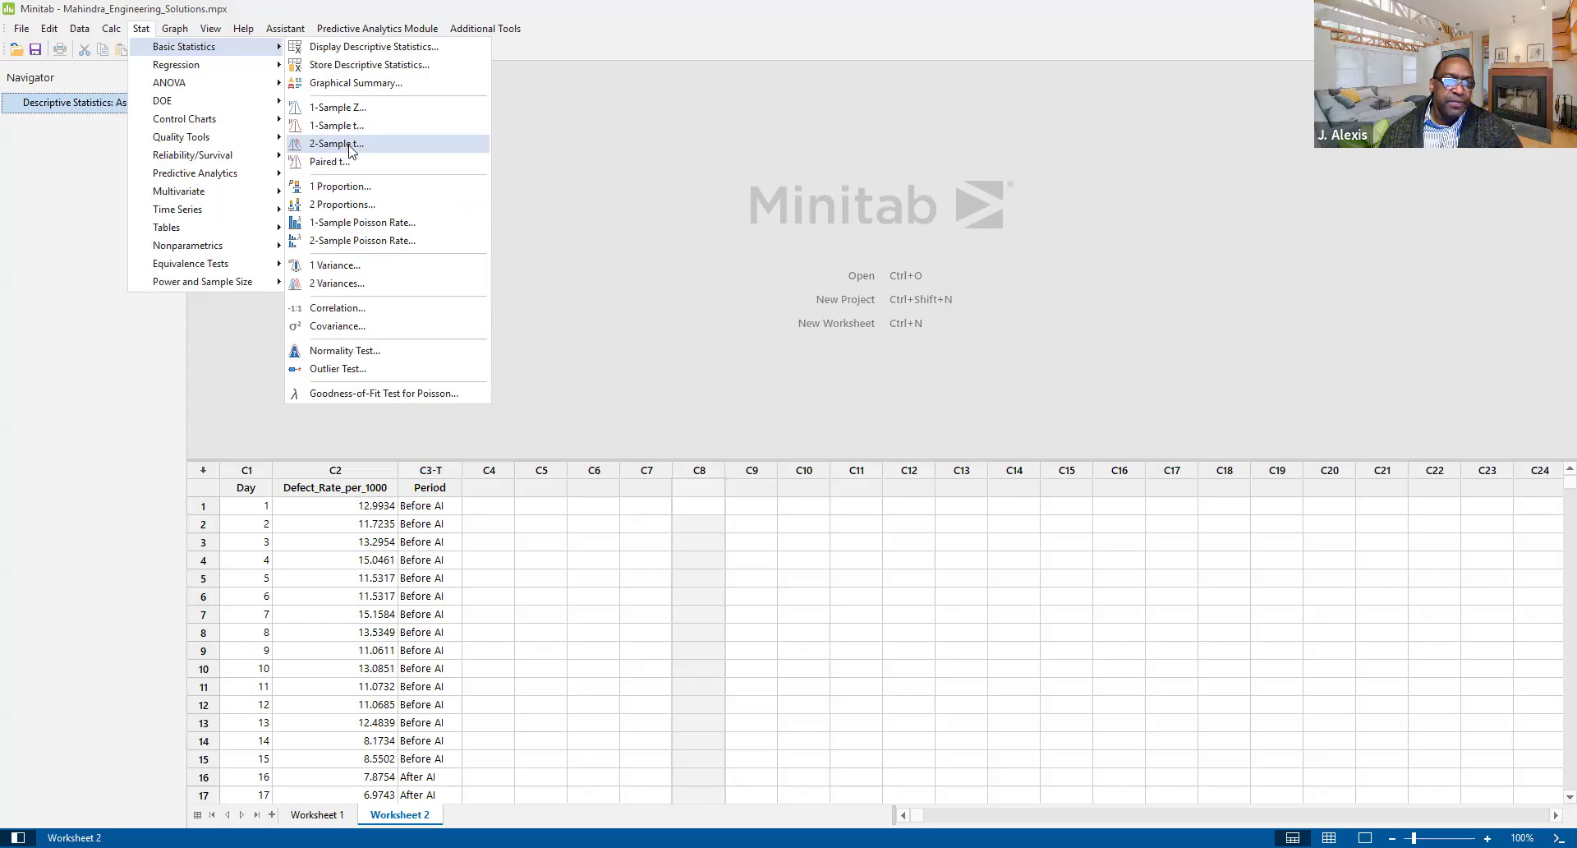
left_click(348, 146)
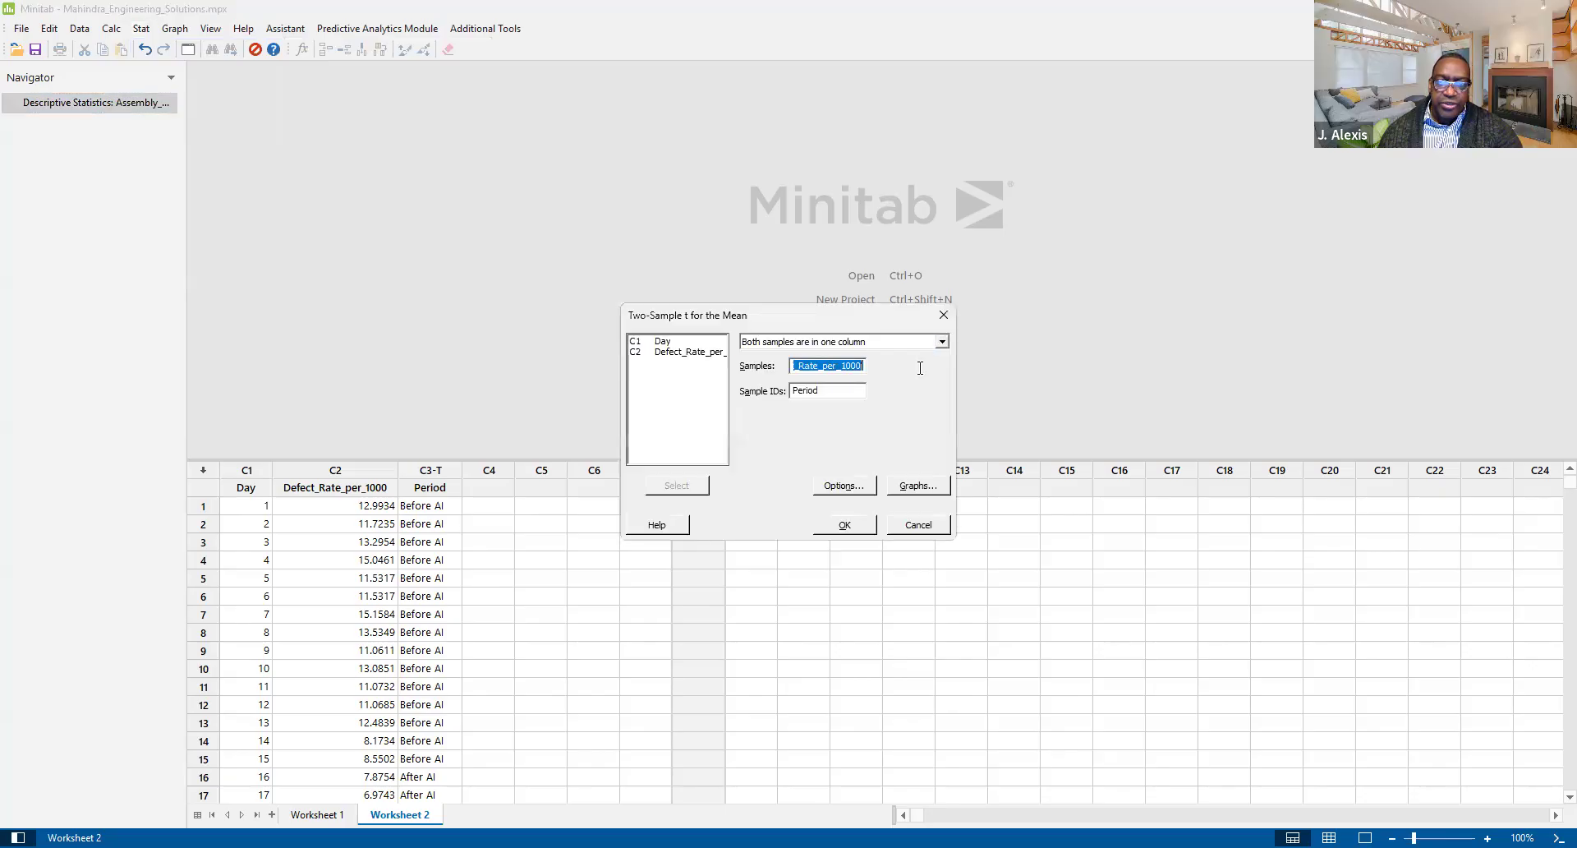
key("BackSpace")
key("Tab")
key("BackSpace")
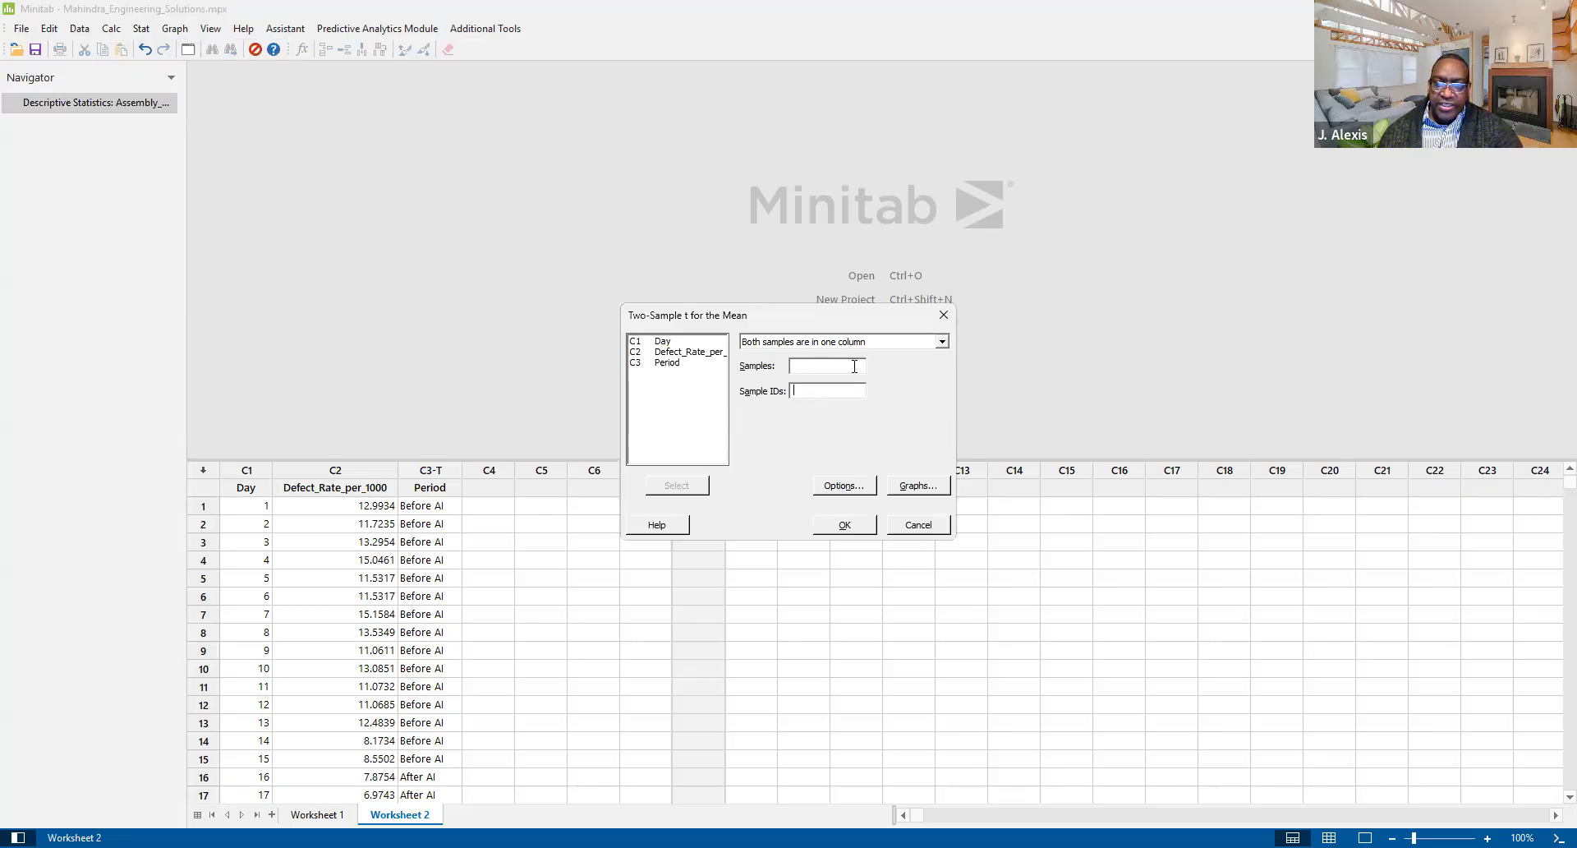
Specify that both samples are in one column, with Defect_Rate_per_1000 as the samples and Period as the sample IDs
left_click(943, 342)
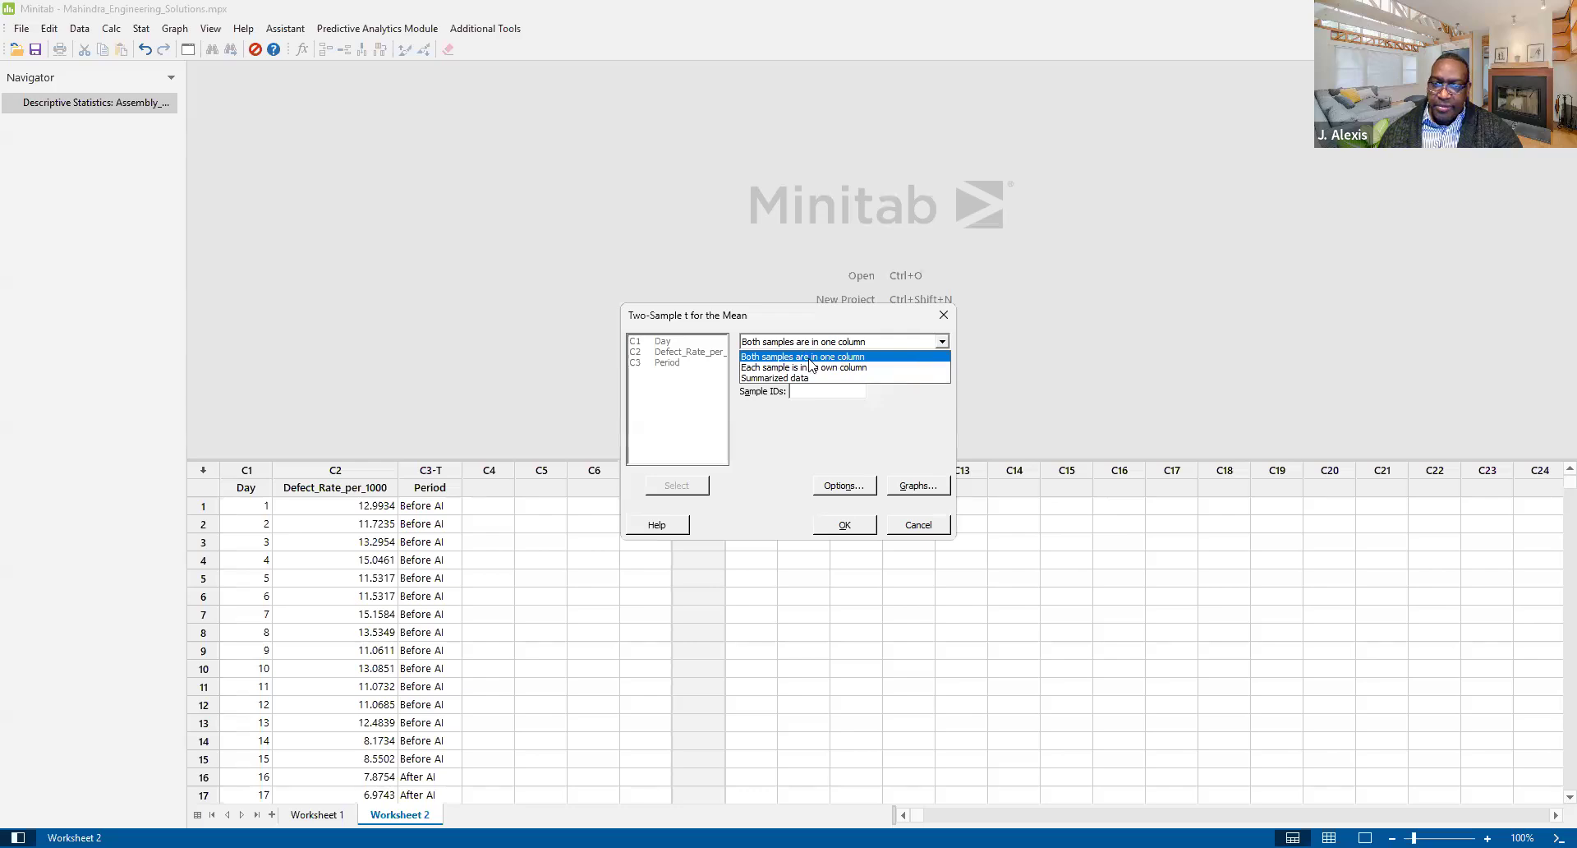
left_click(918, 356)
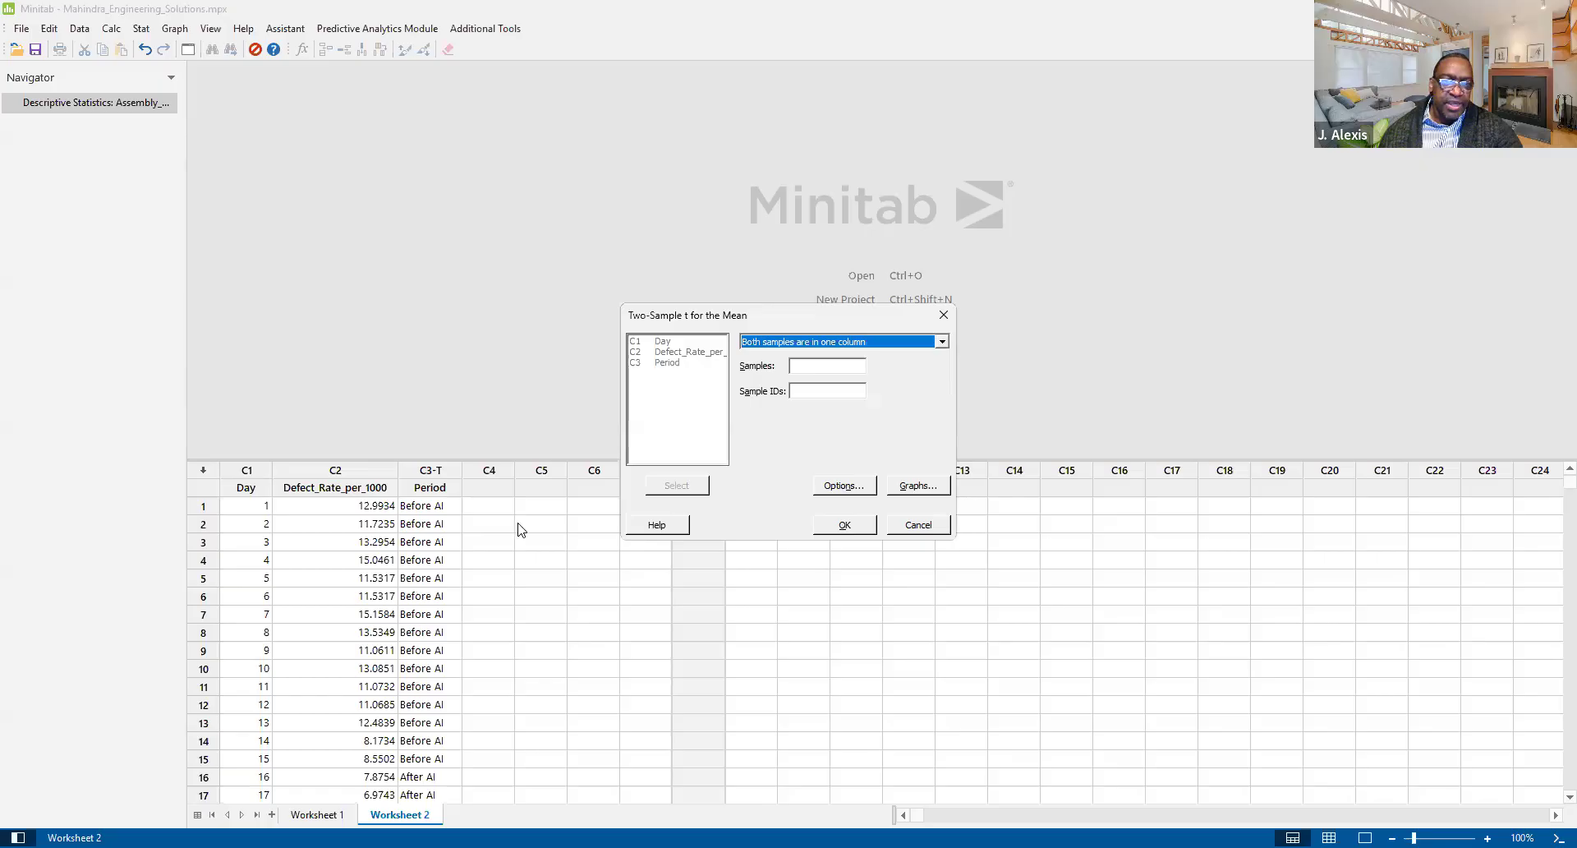
key("Tab")
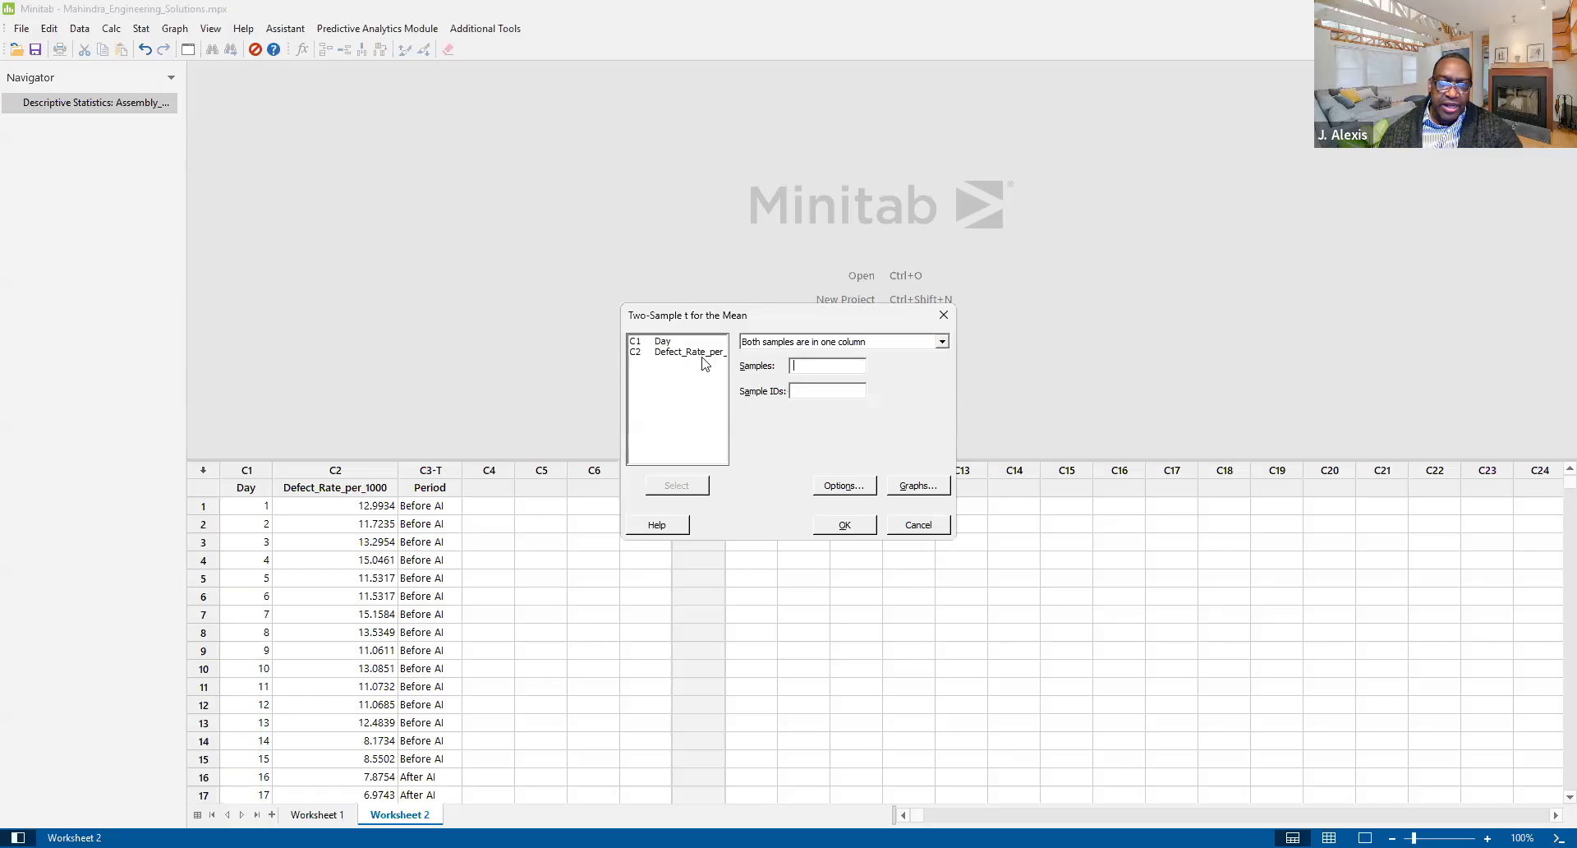
left_click(667, 353)
left_click(678, 362)
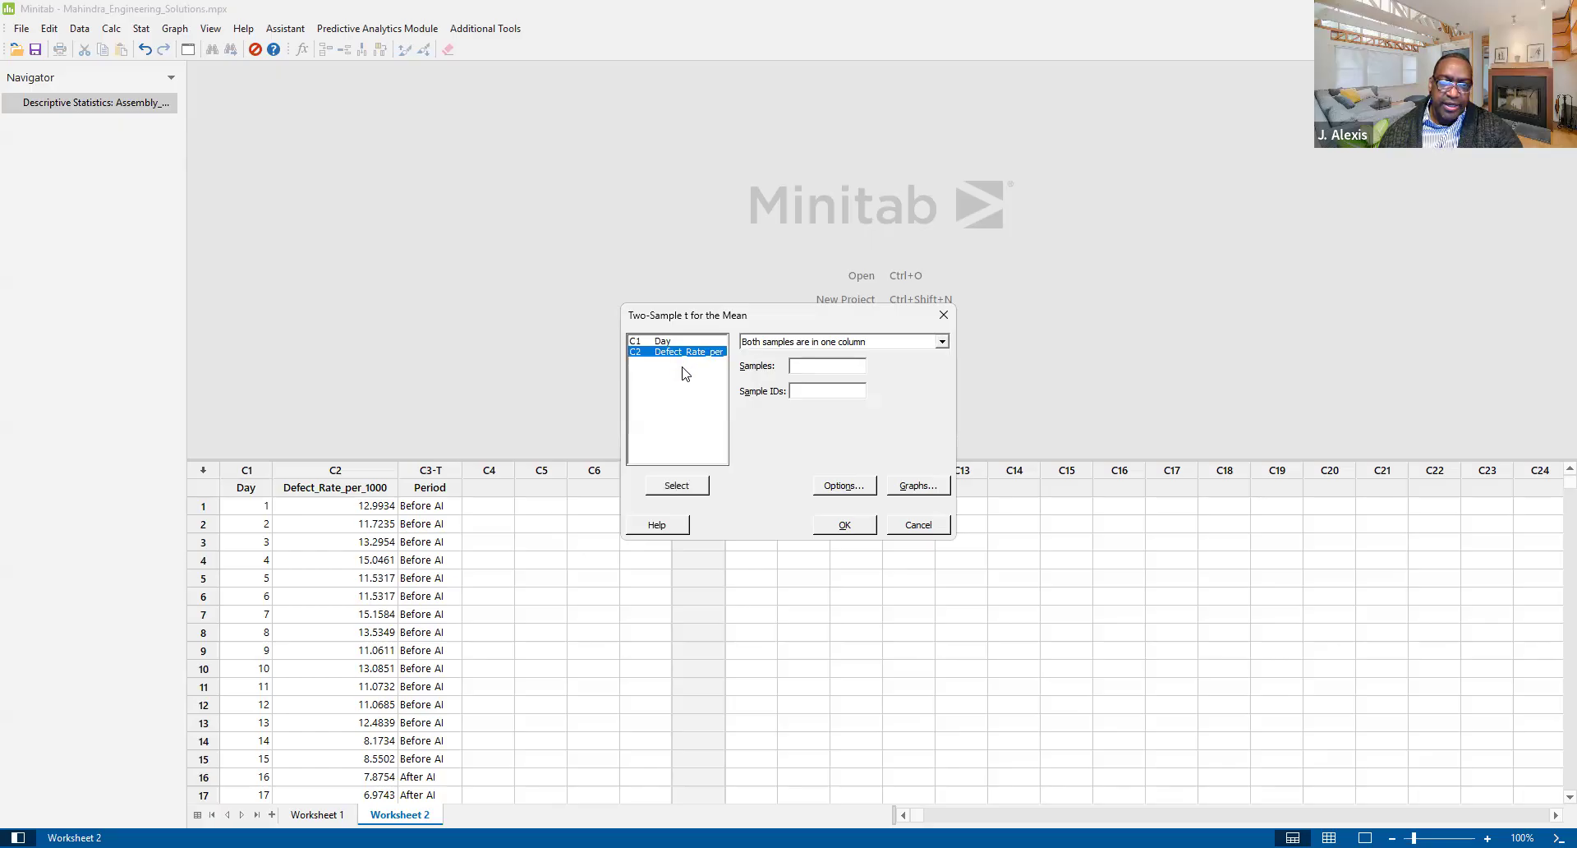
left_click(679, 486)
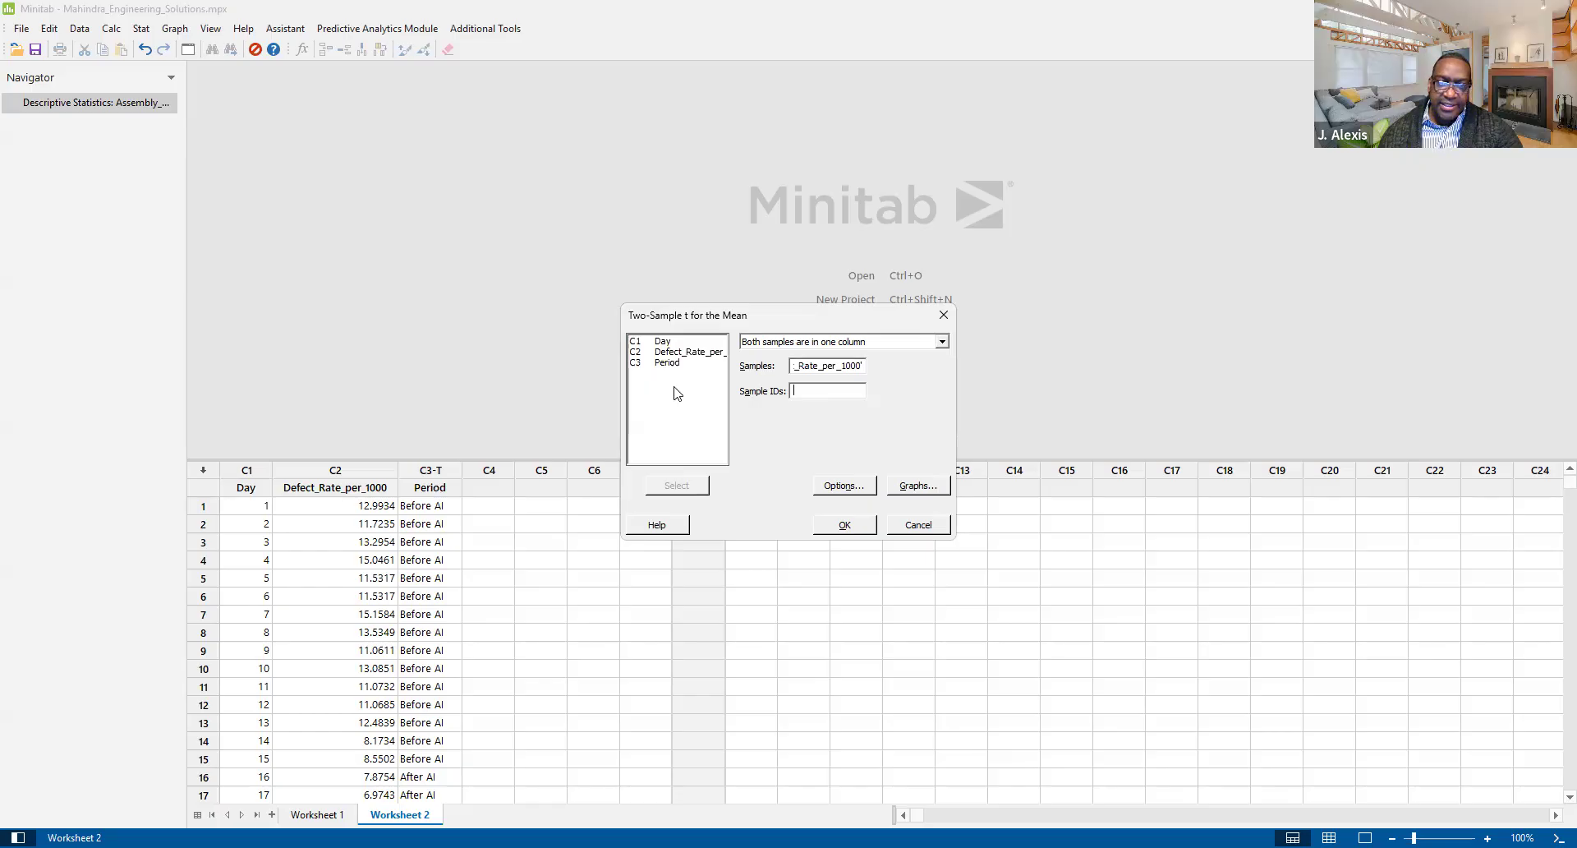
left_click(672, 364)
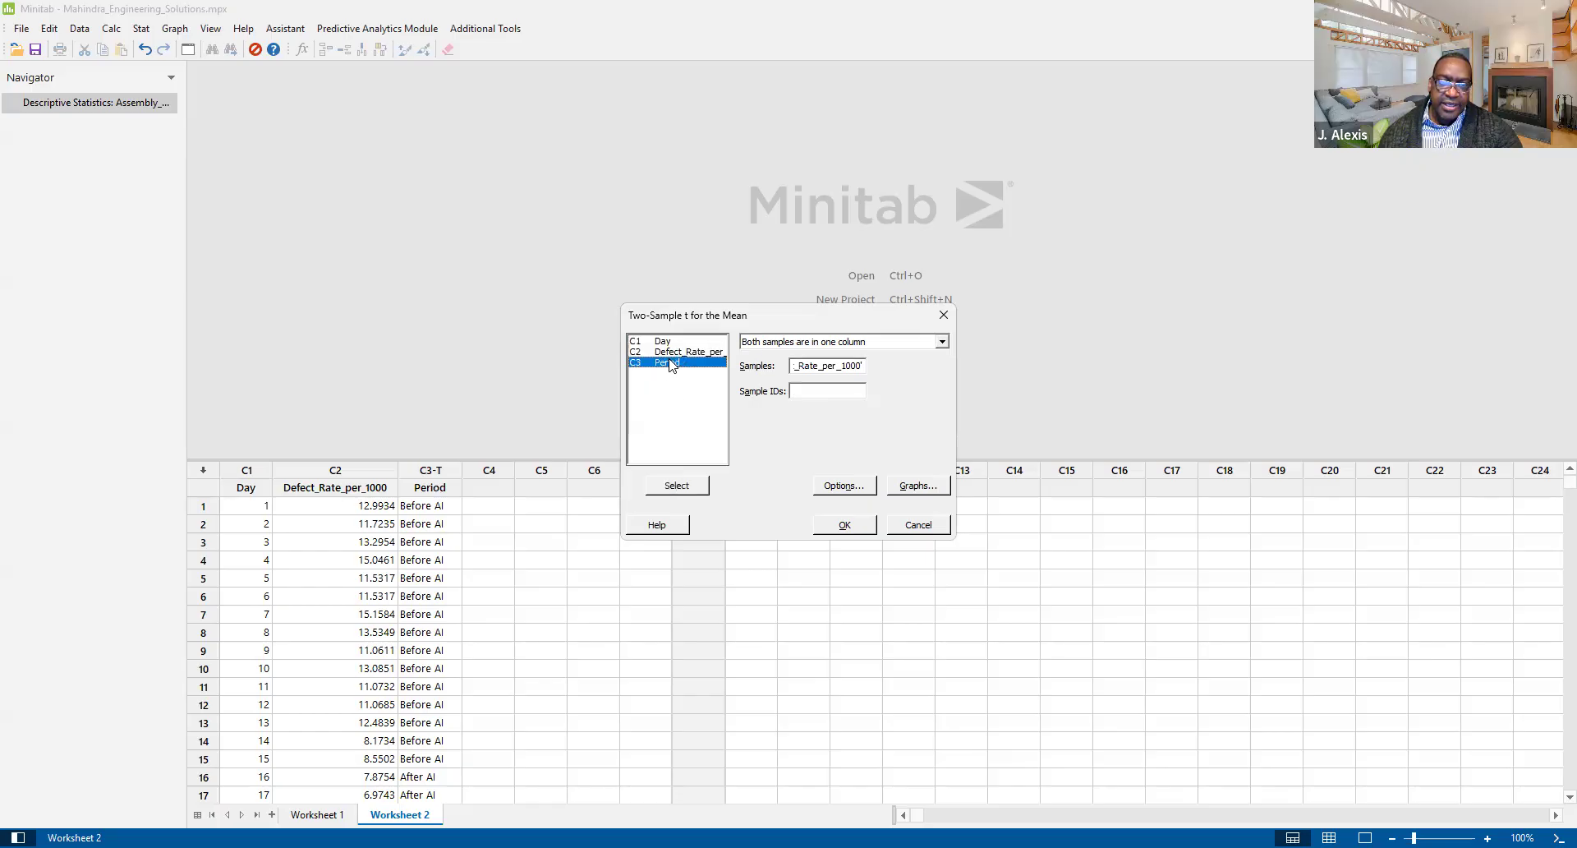
left_click(676, 487)
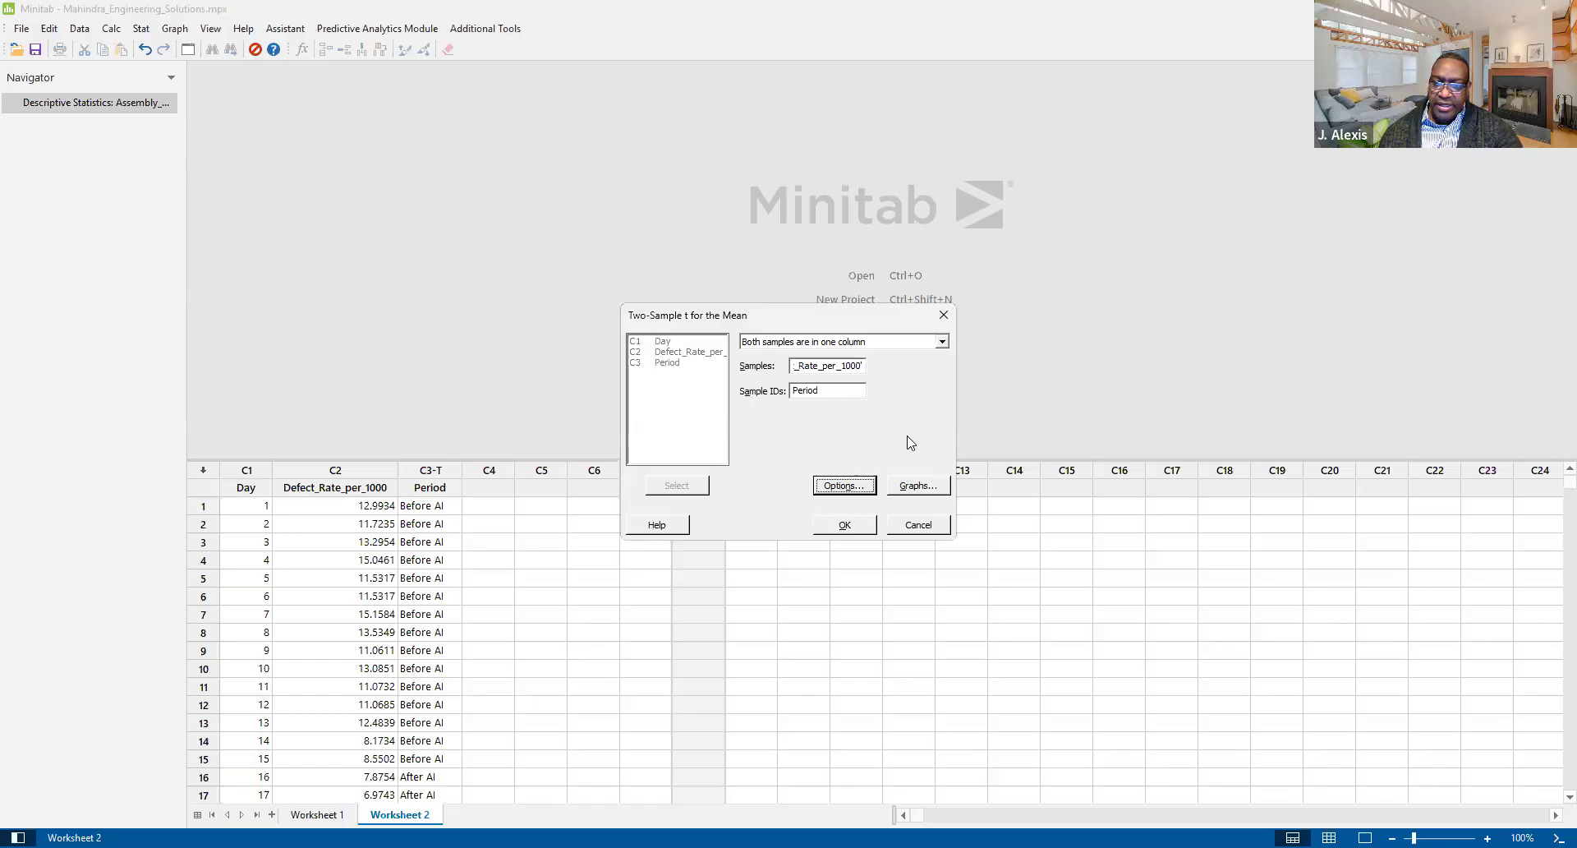
Include the individual value plot and the boxplot, and run the two-sample t-test
left_click(915, 486)
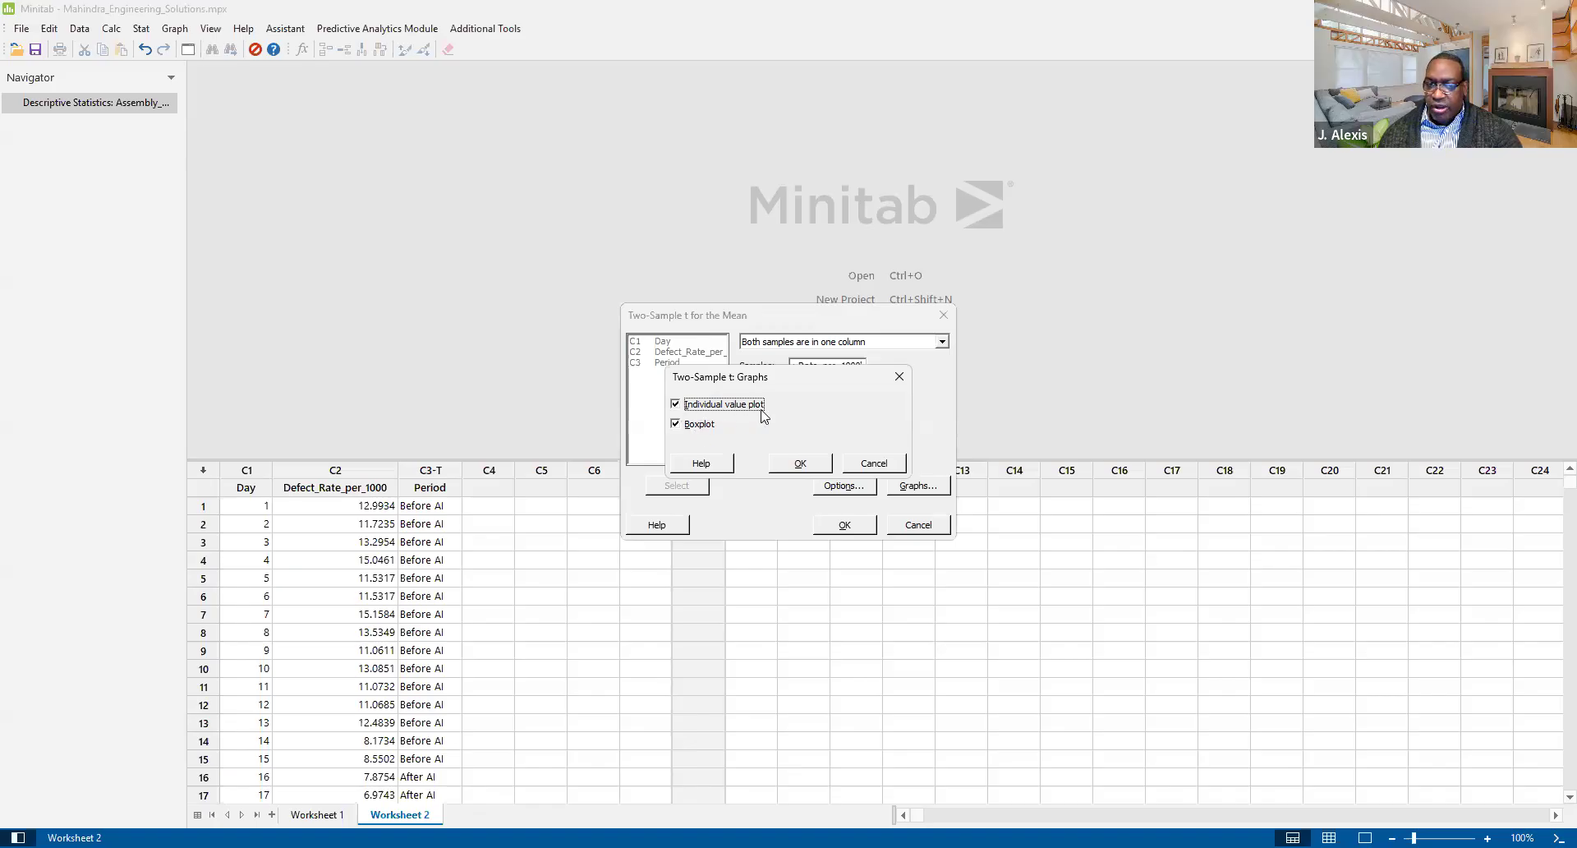
left_click(794, 465)
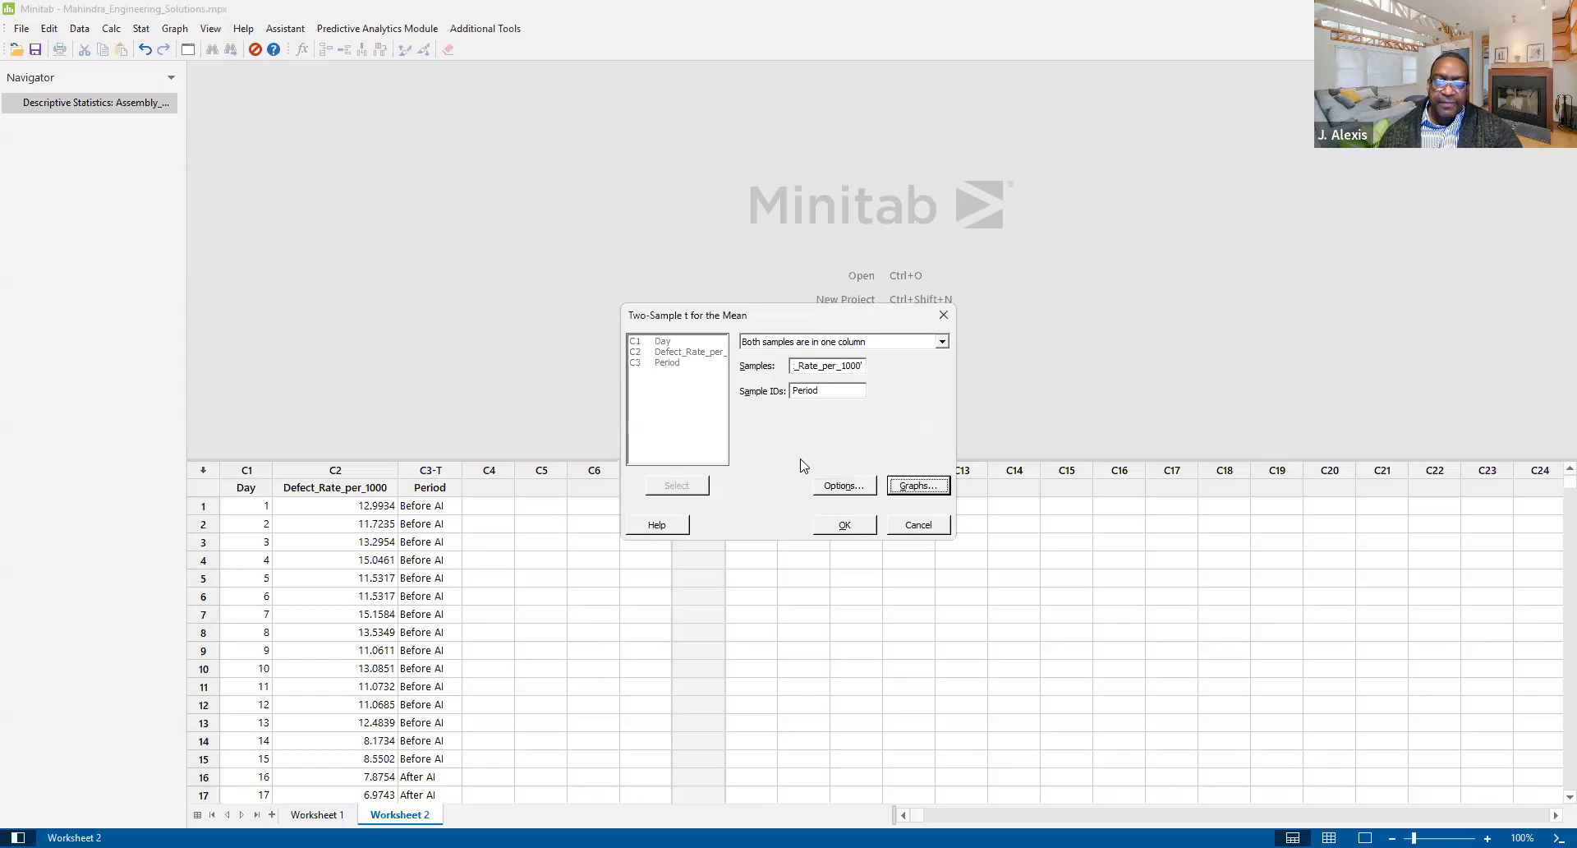
left_click(846, 525)
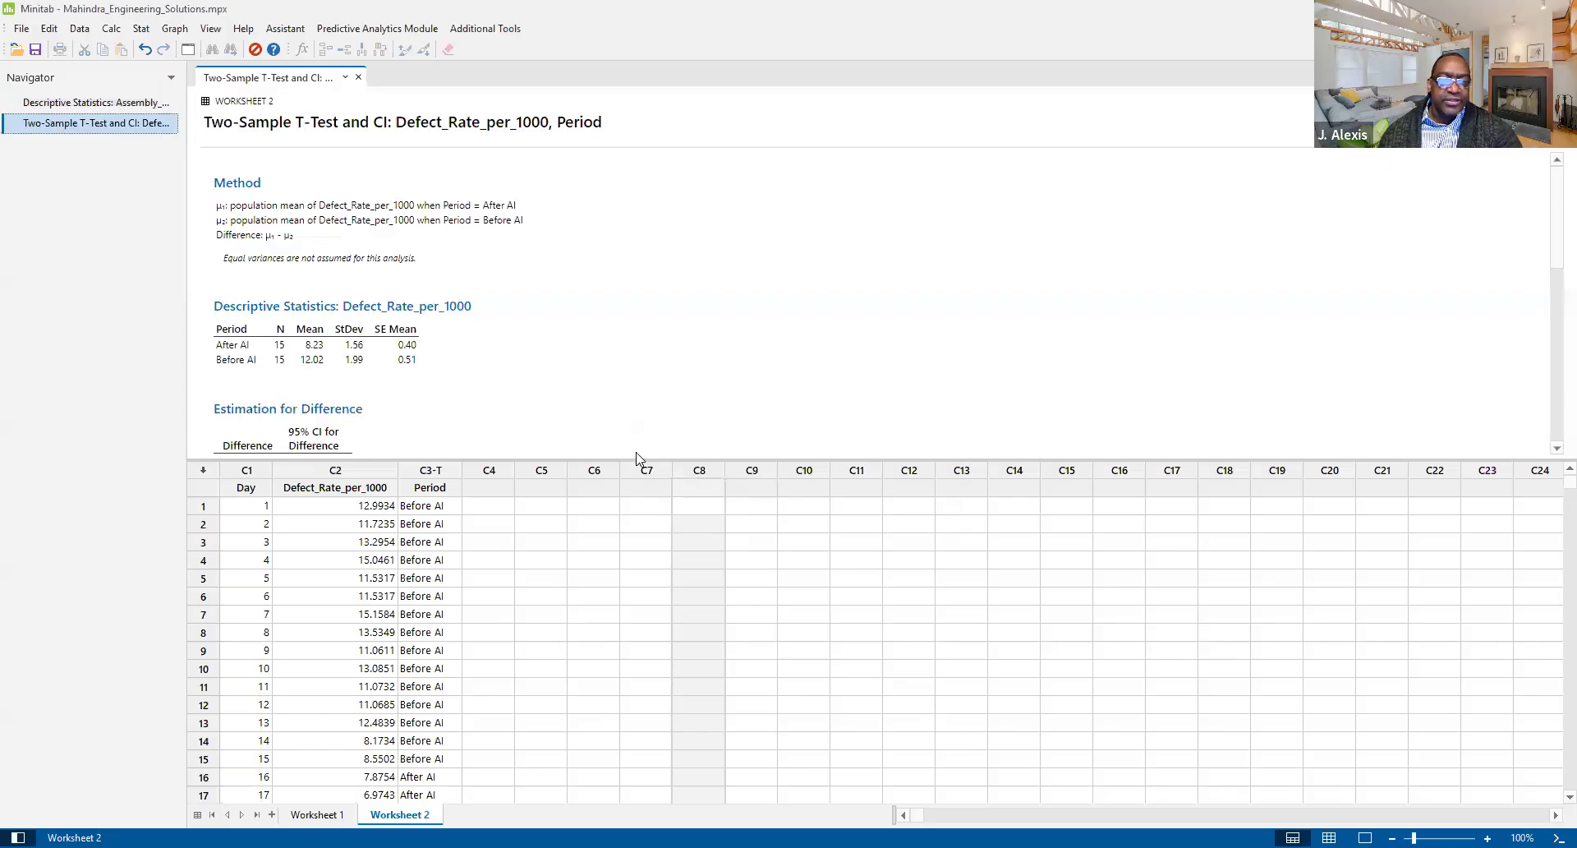
Enlarge the output area and examine the descriptive statistics, confidence interval for the difference, hypotheses and p-value of the t-test
left_click_drag(633, 463, 635, 544)
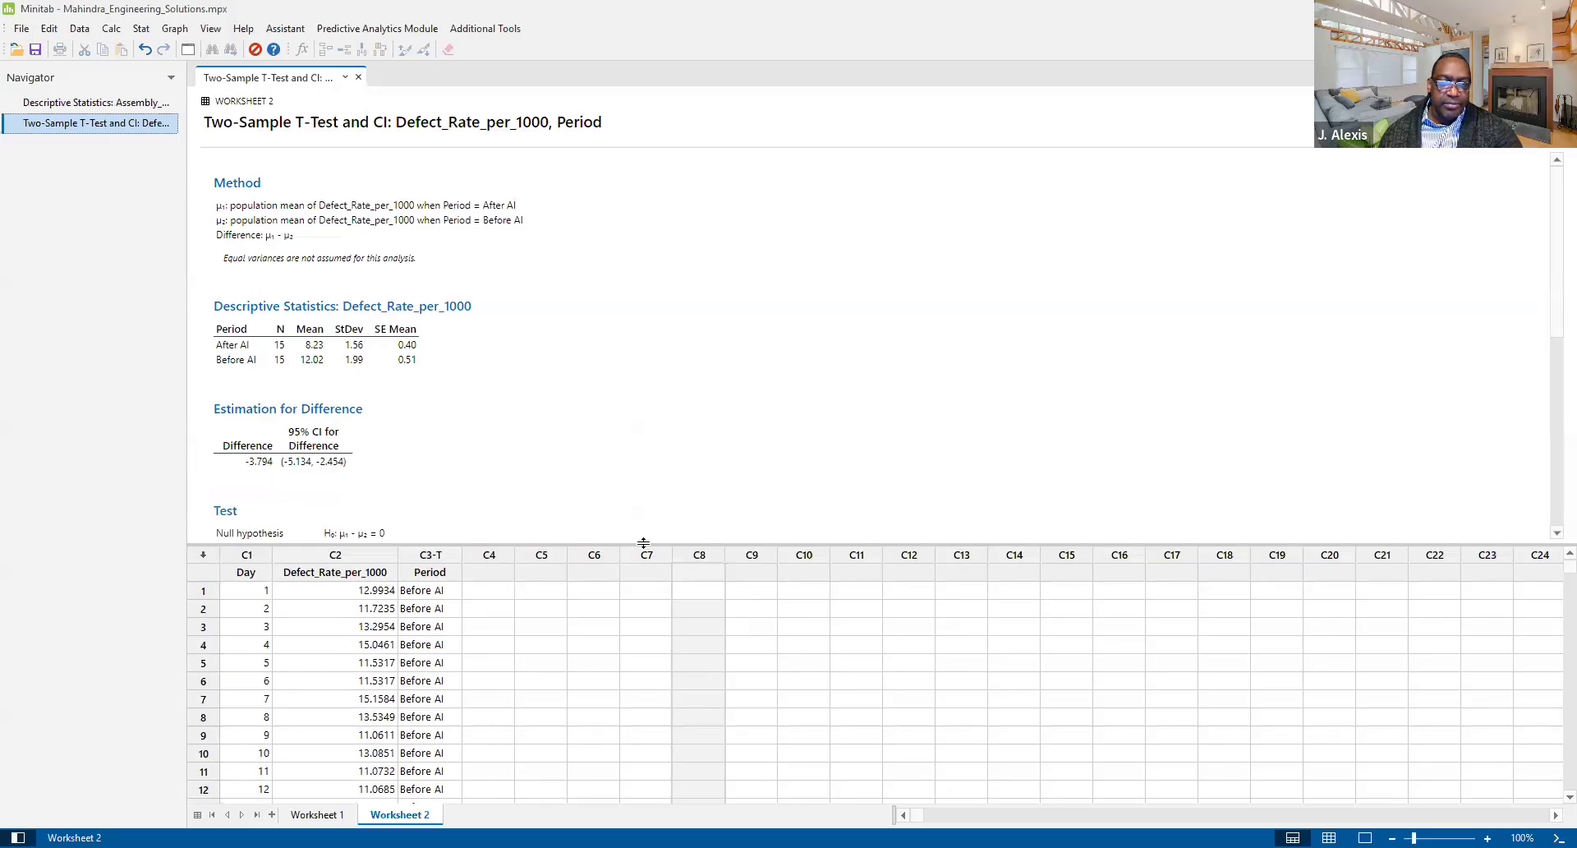
left_click_drag(639, 572, 637, 588)
scroll(706, 404, "down", 2)
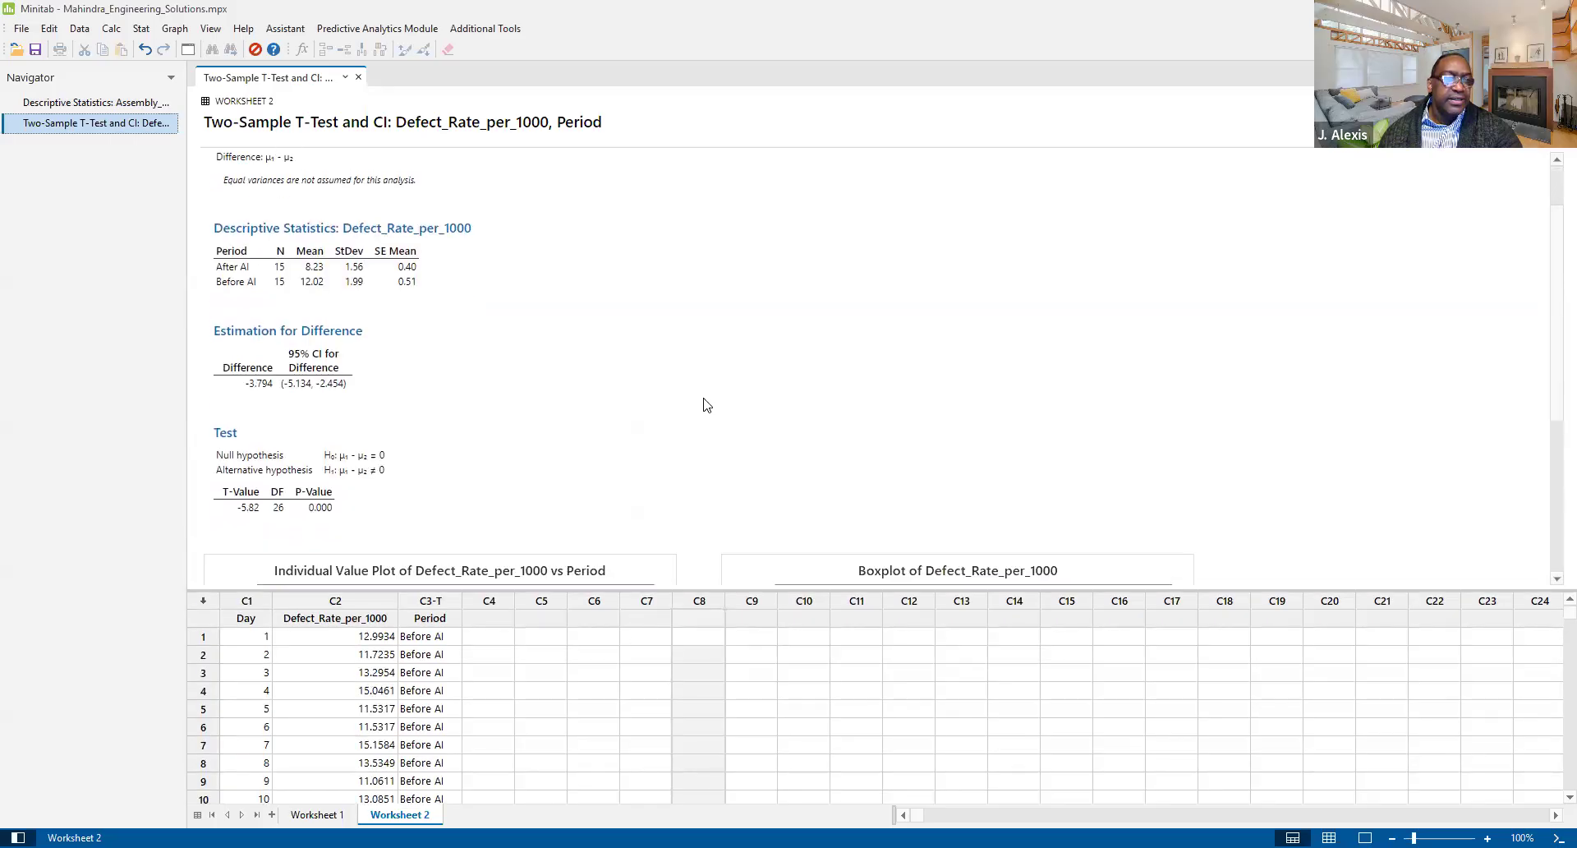
scroll(733, 329, "down", 2)
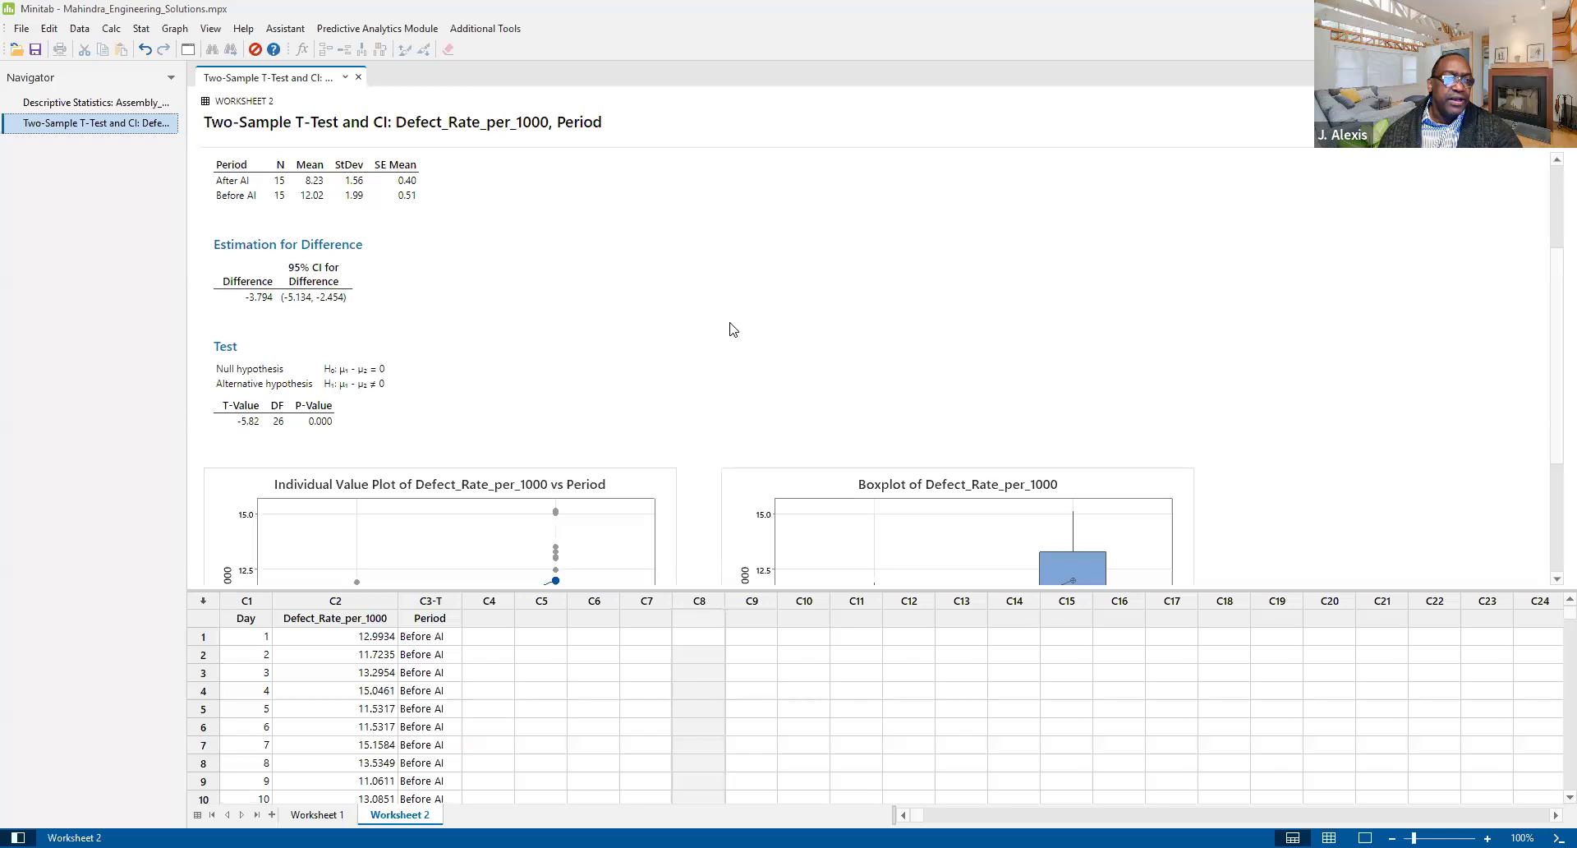
scroll(732, 329, "up", 2)
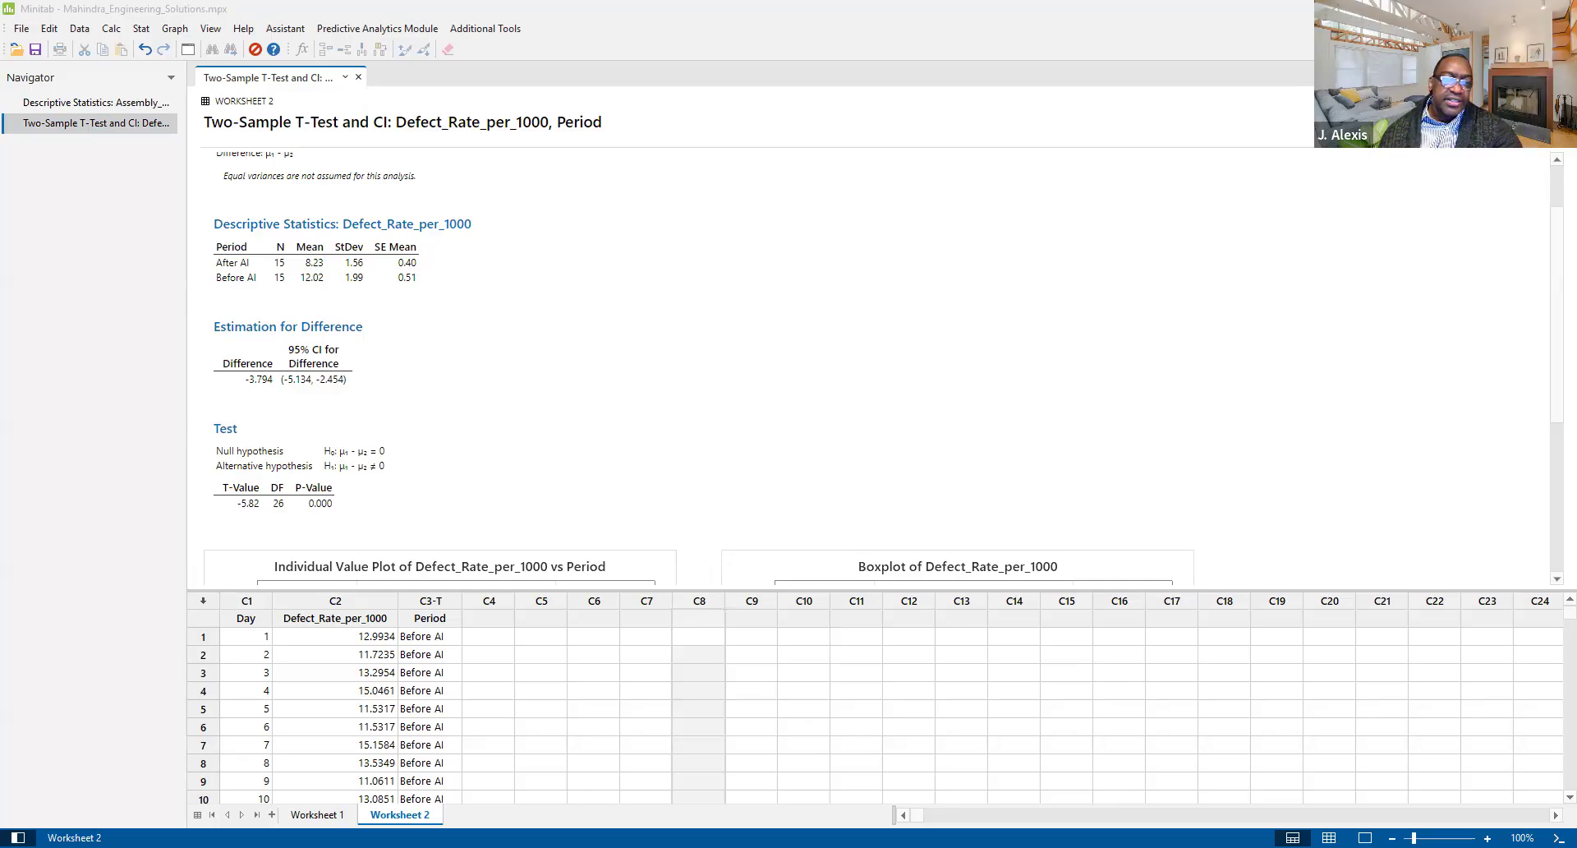
key("alt+Tab")
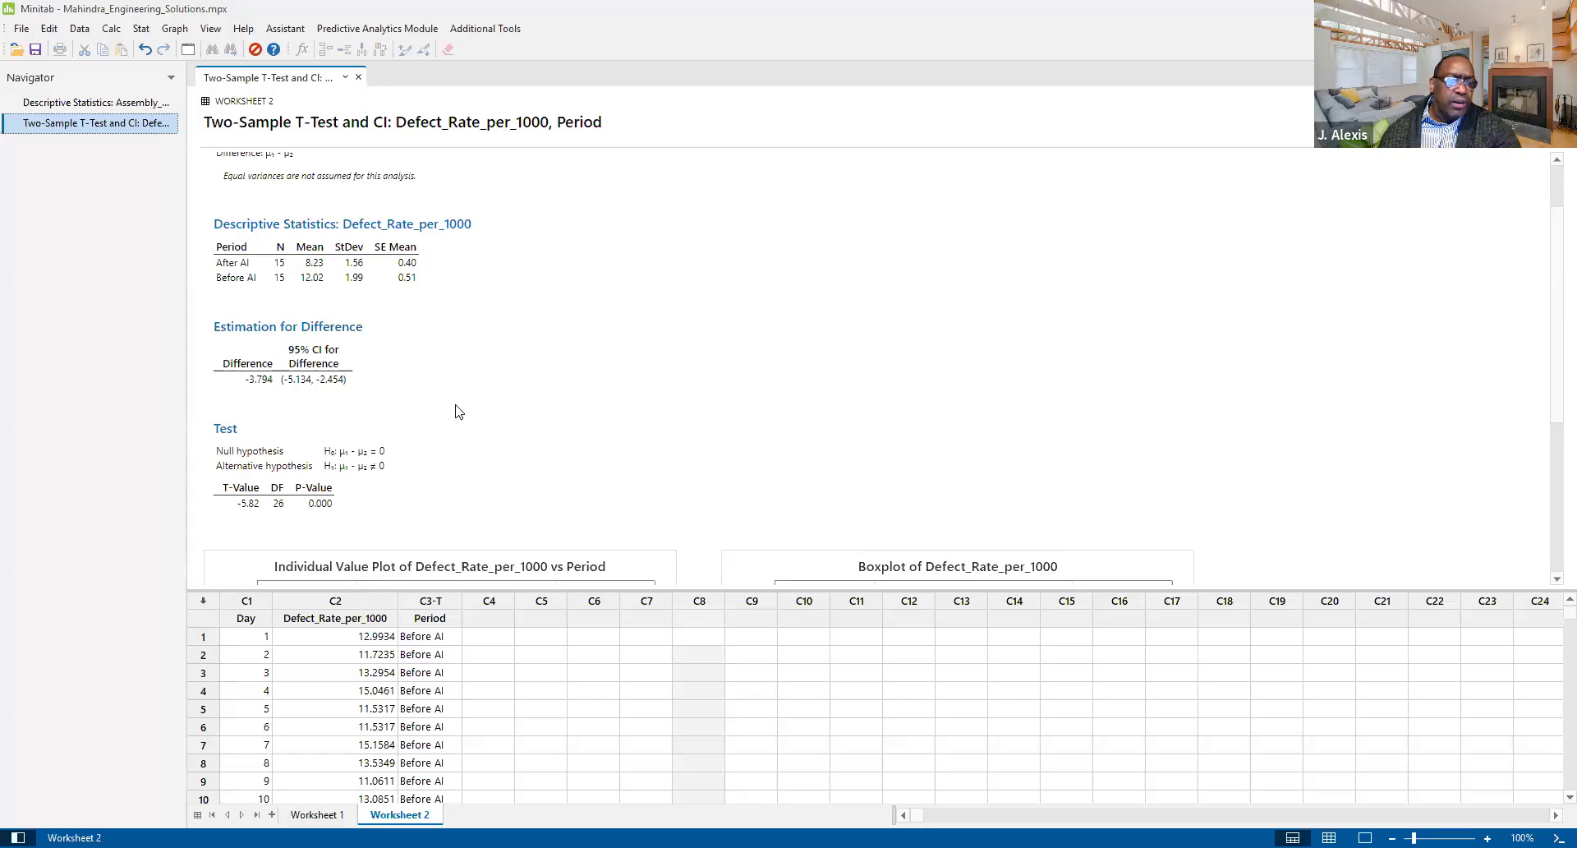
scroll(458, 408, "down", 1)
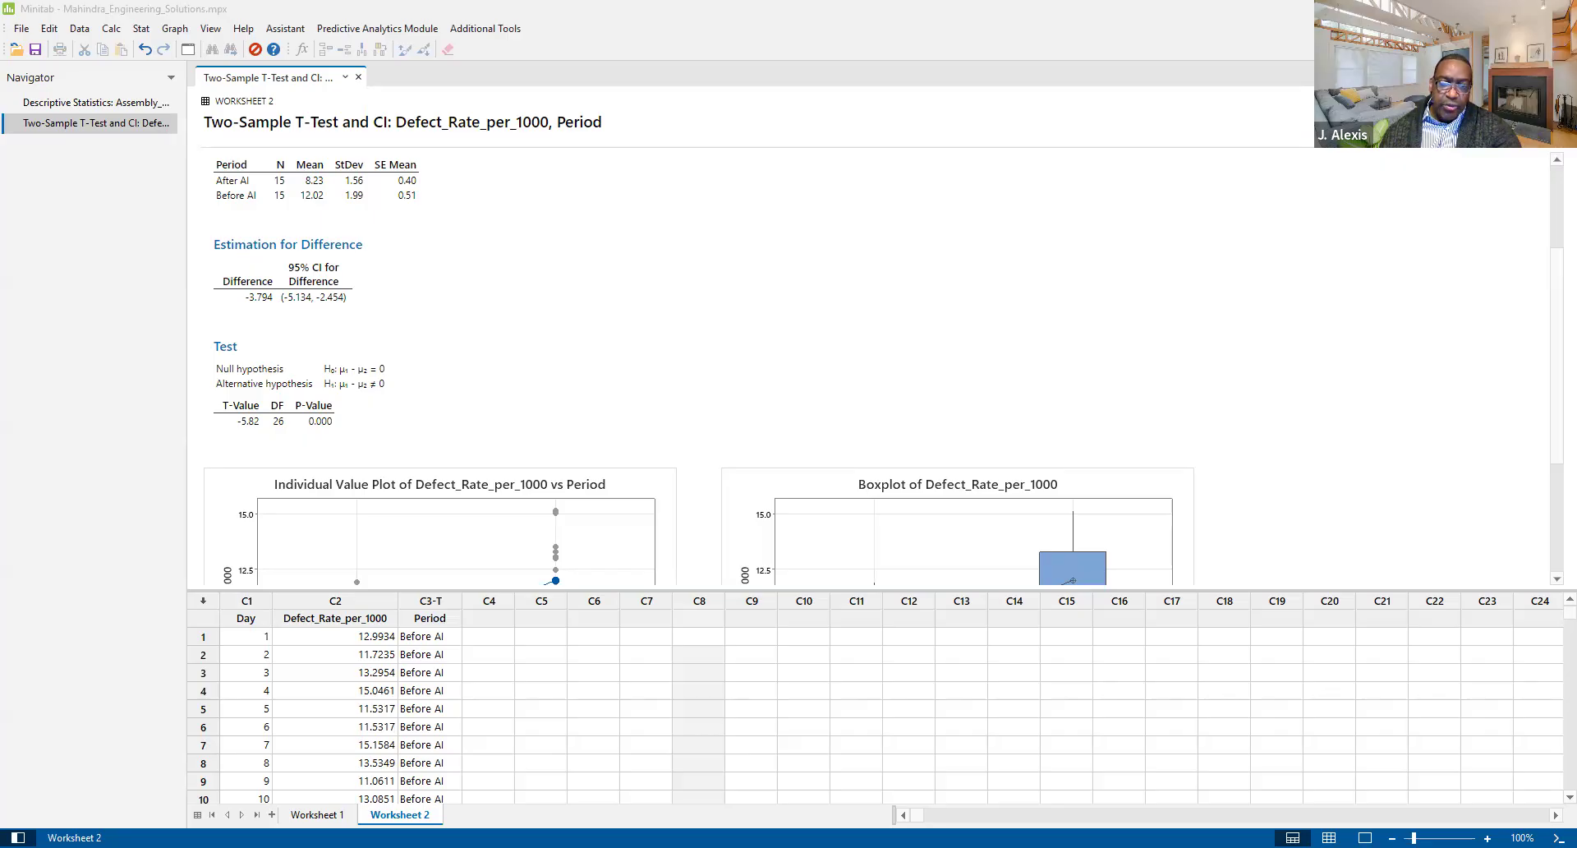
key("alt+Tab")
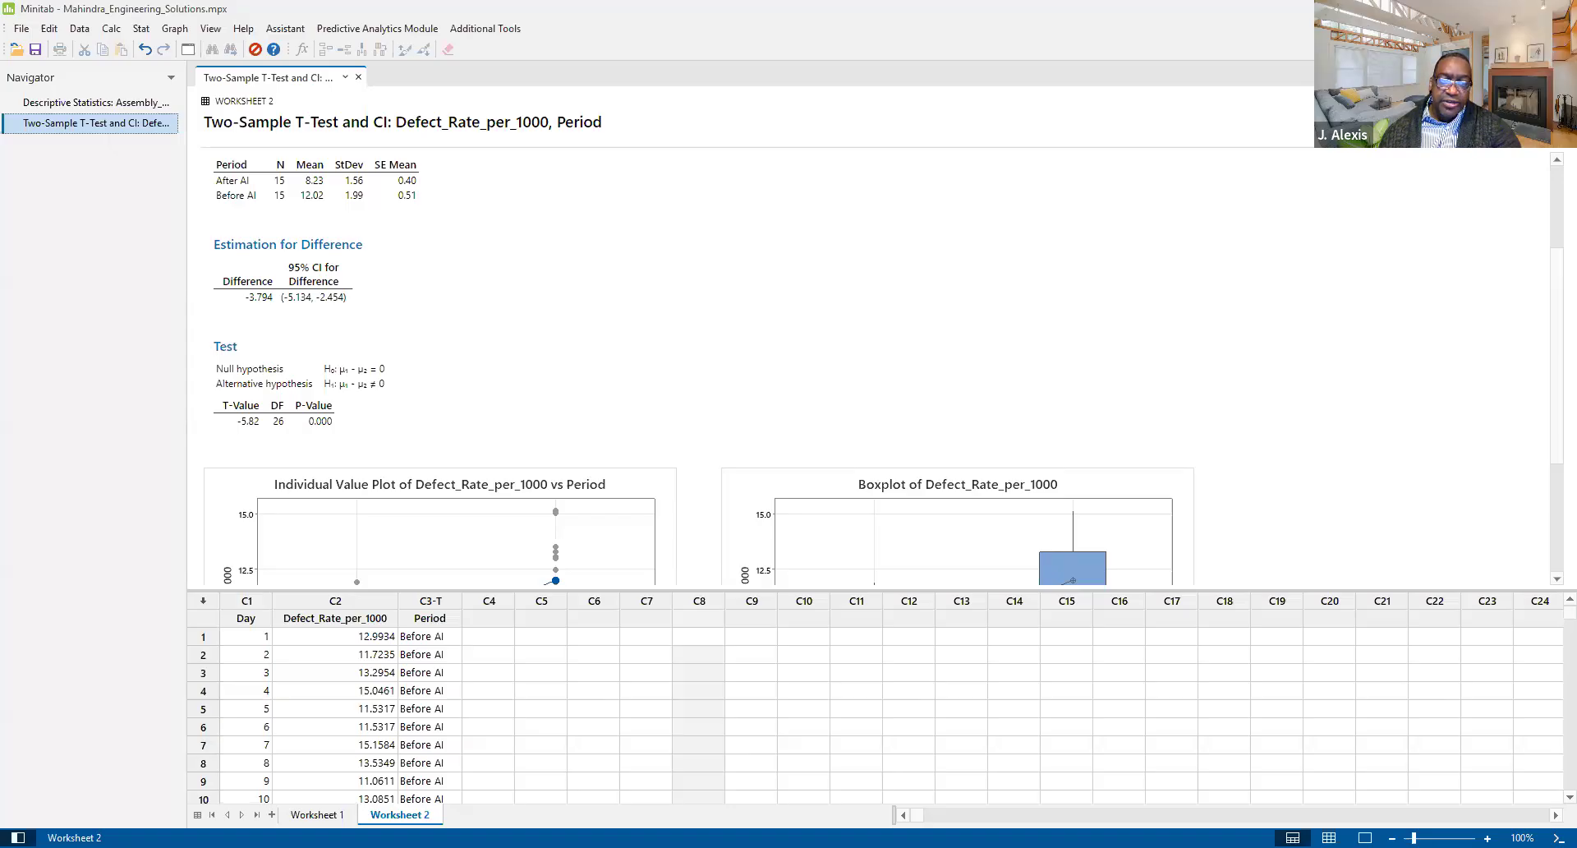
Compare the Before AI and After AI defect rates in the individual value plot and boxplot with the estimated difference
scroll(918, 457, "down", 3)
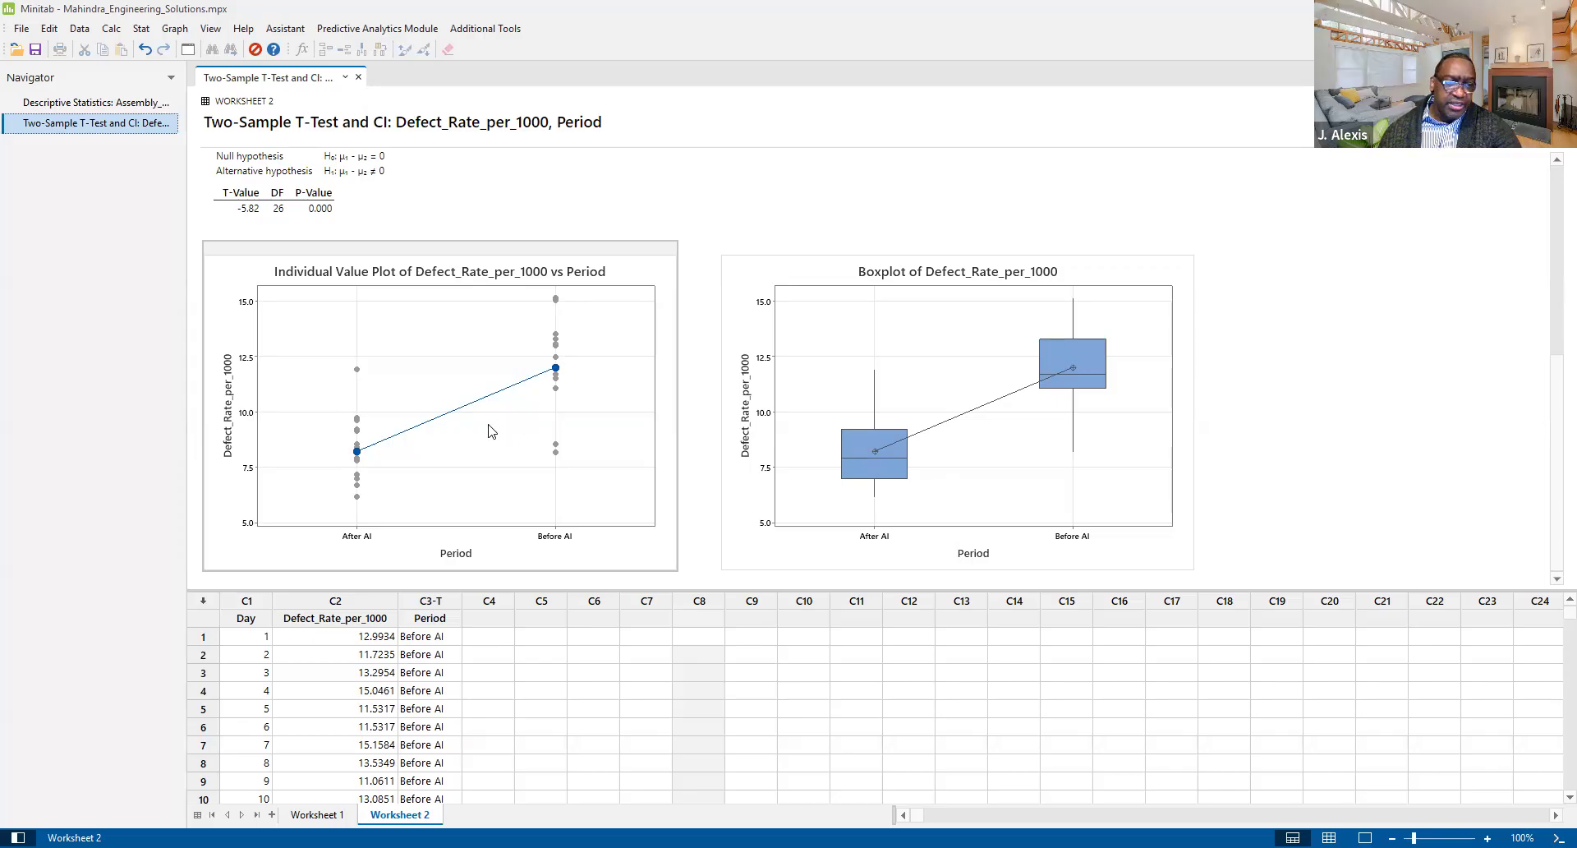
mouse_move(555, 370)
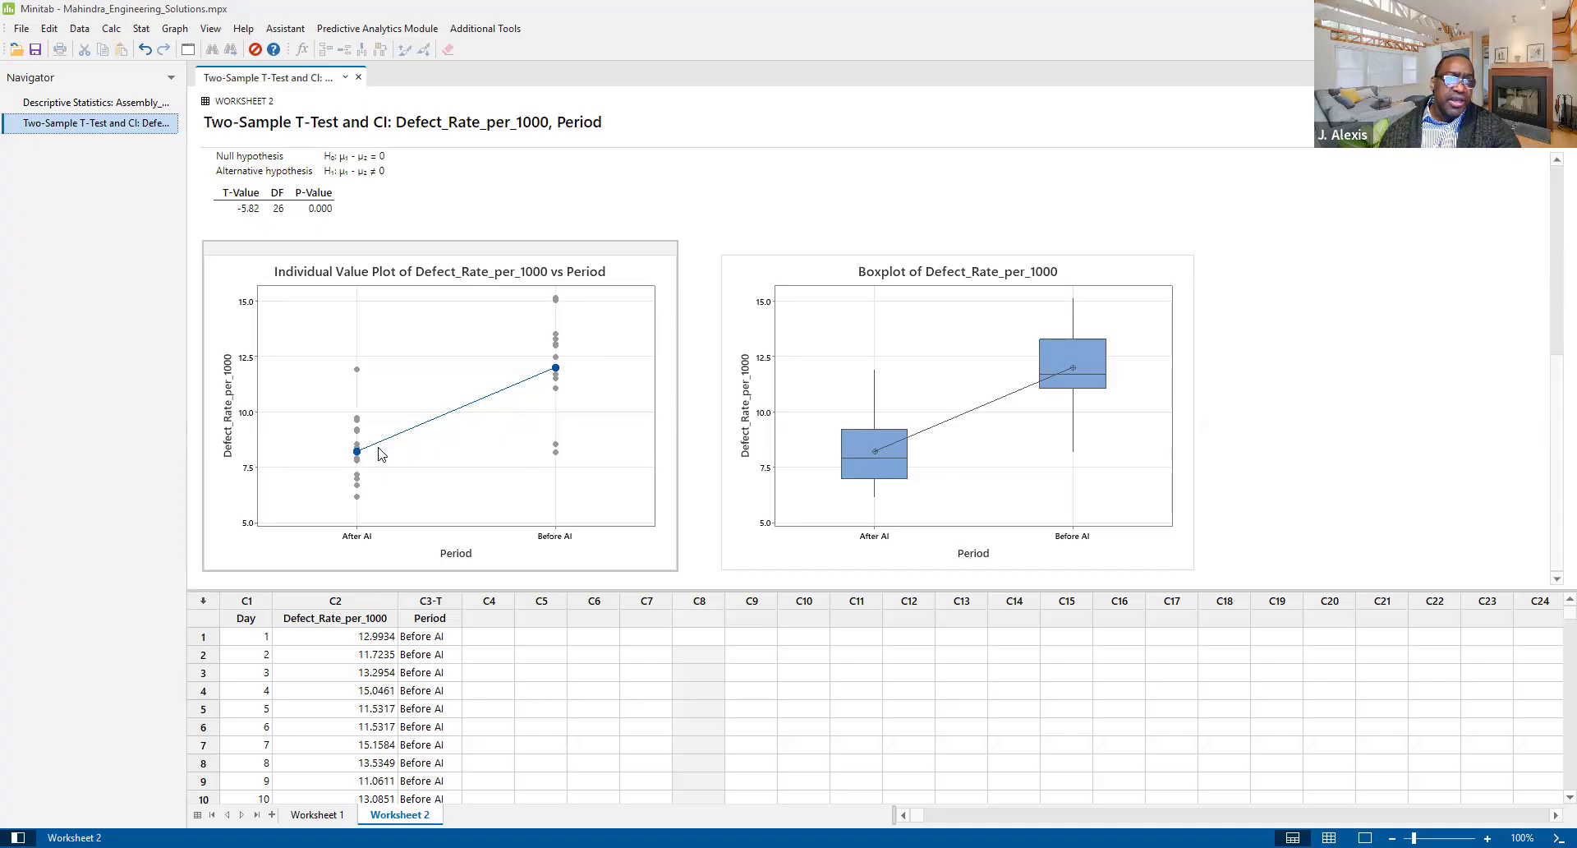
scroll(413, 199, "up", 3)
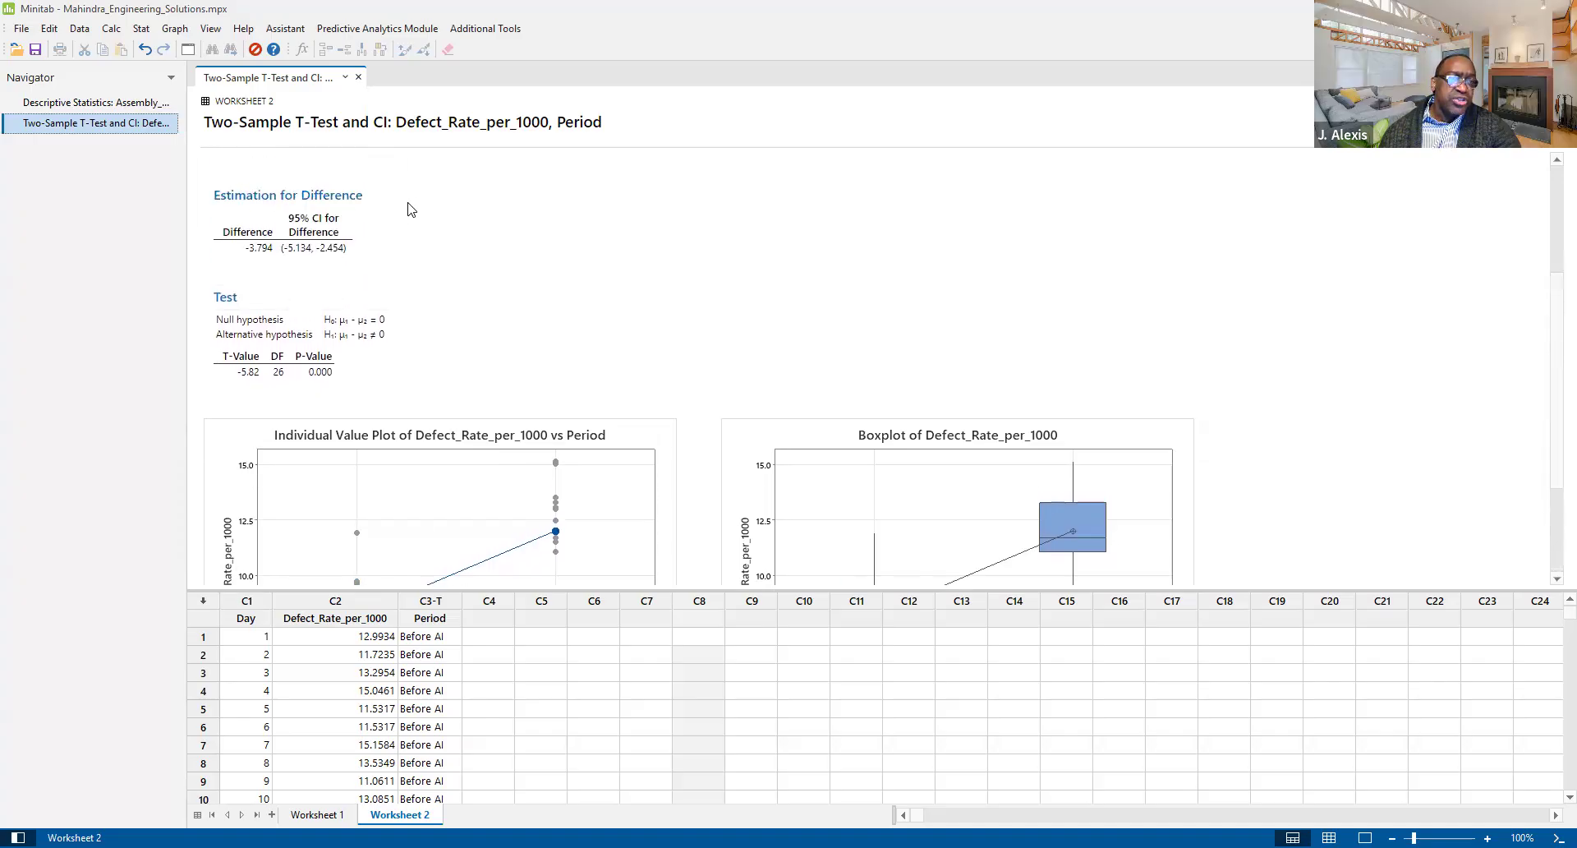
left_click(253, 259)
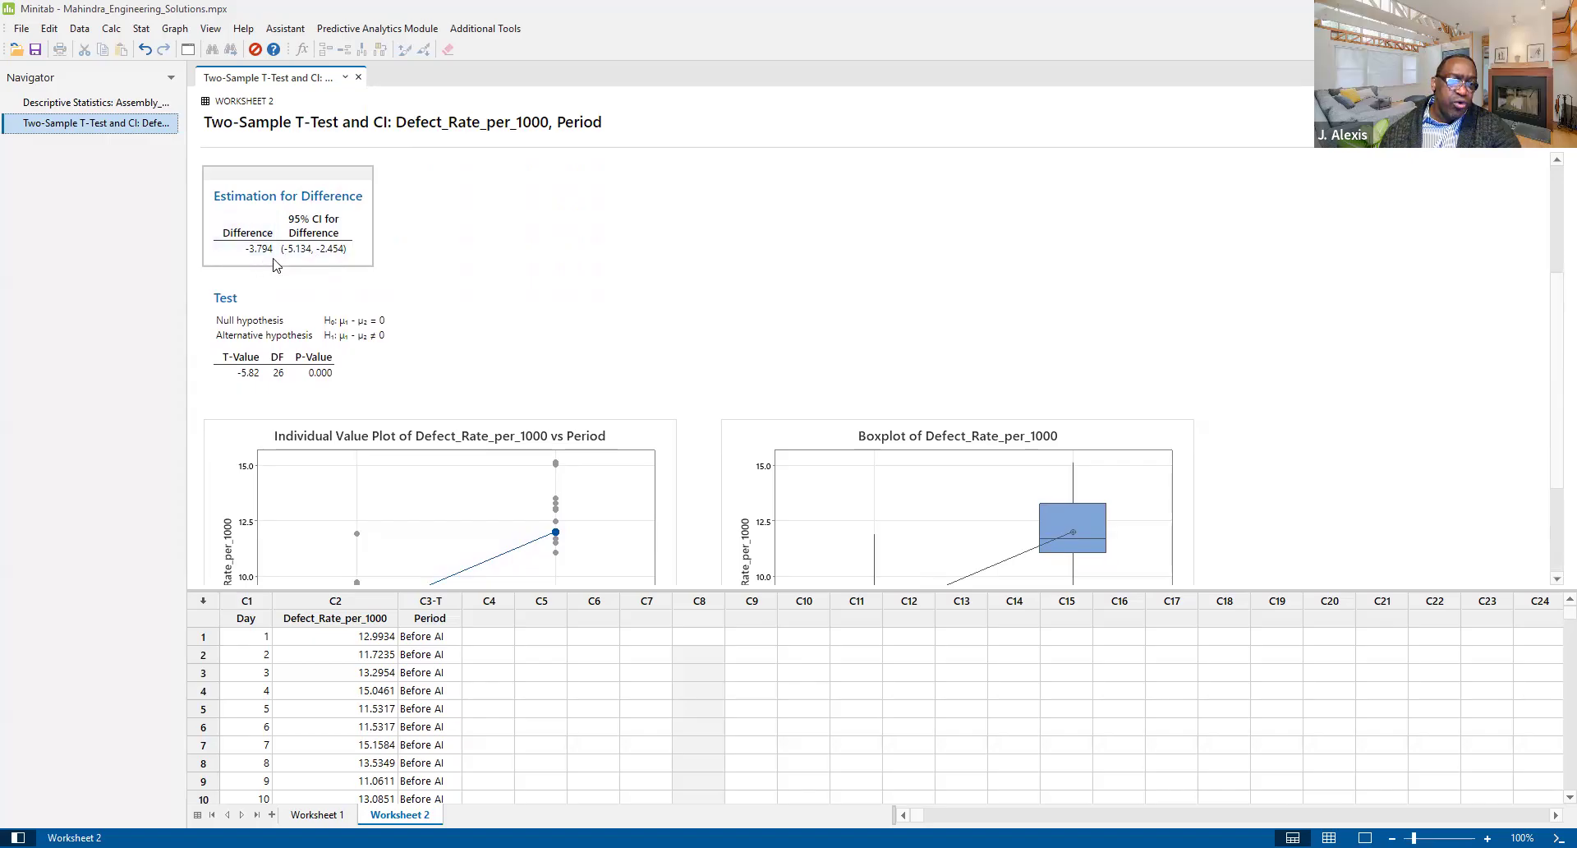
scroll(546, 373, "down", 3)
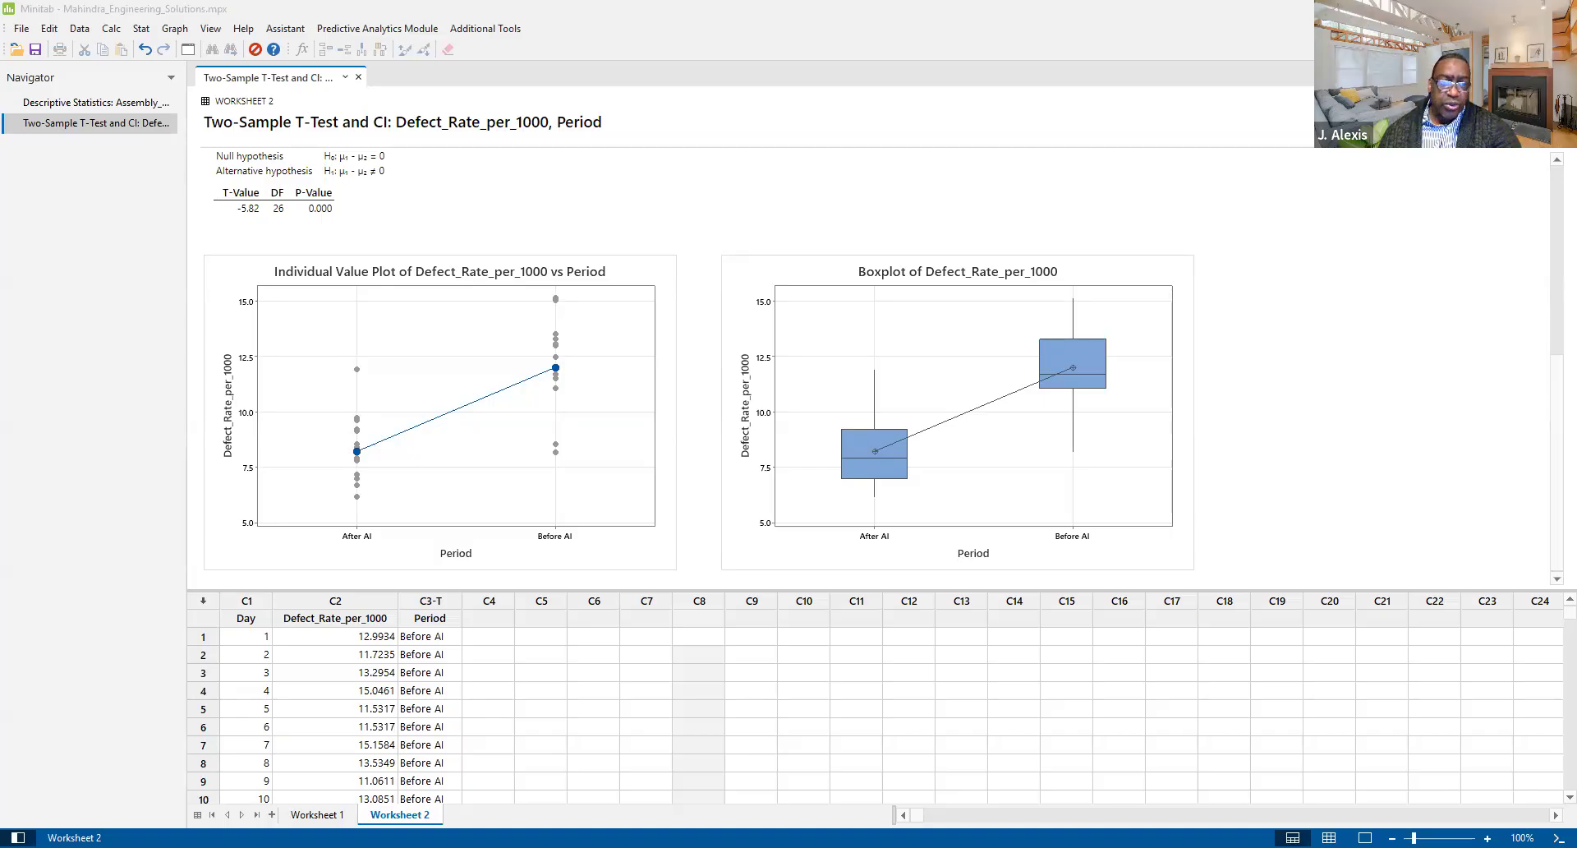
key("alt+Tab")
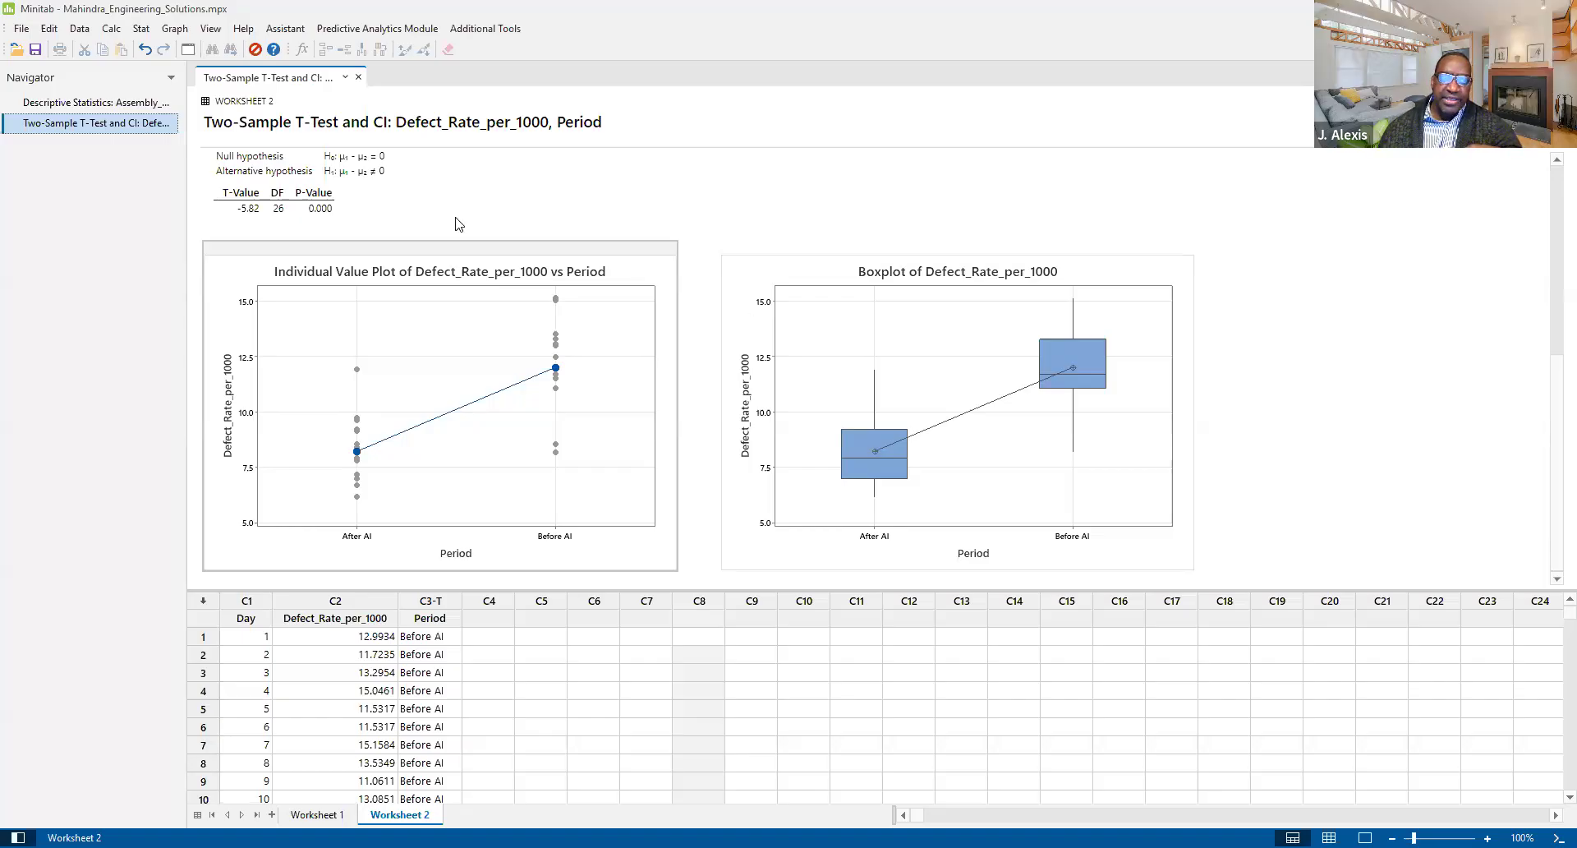
scroll(458, 224, "up", 3)
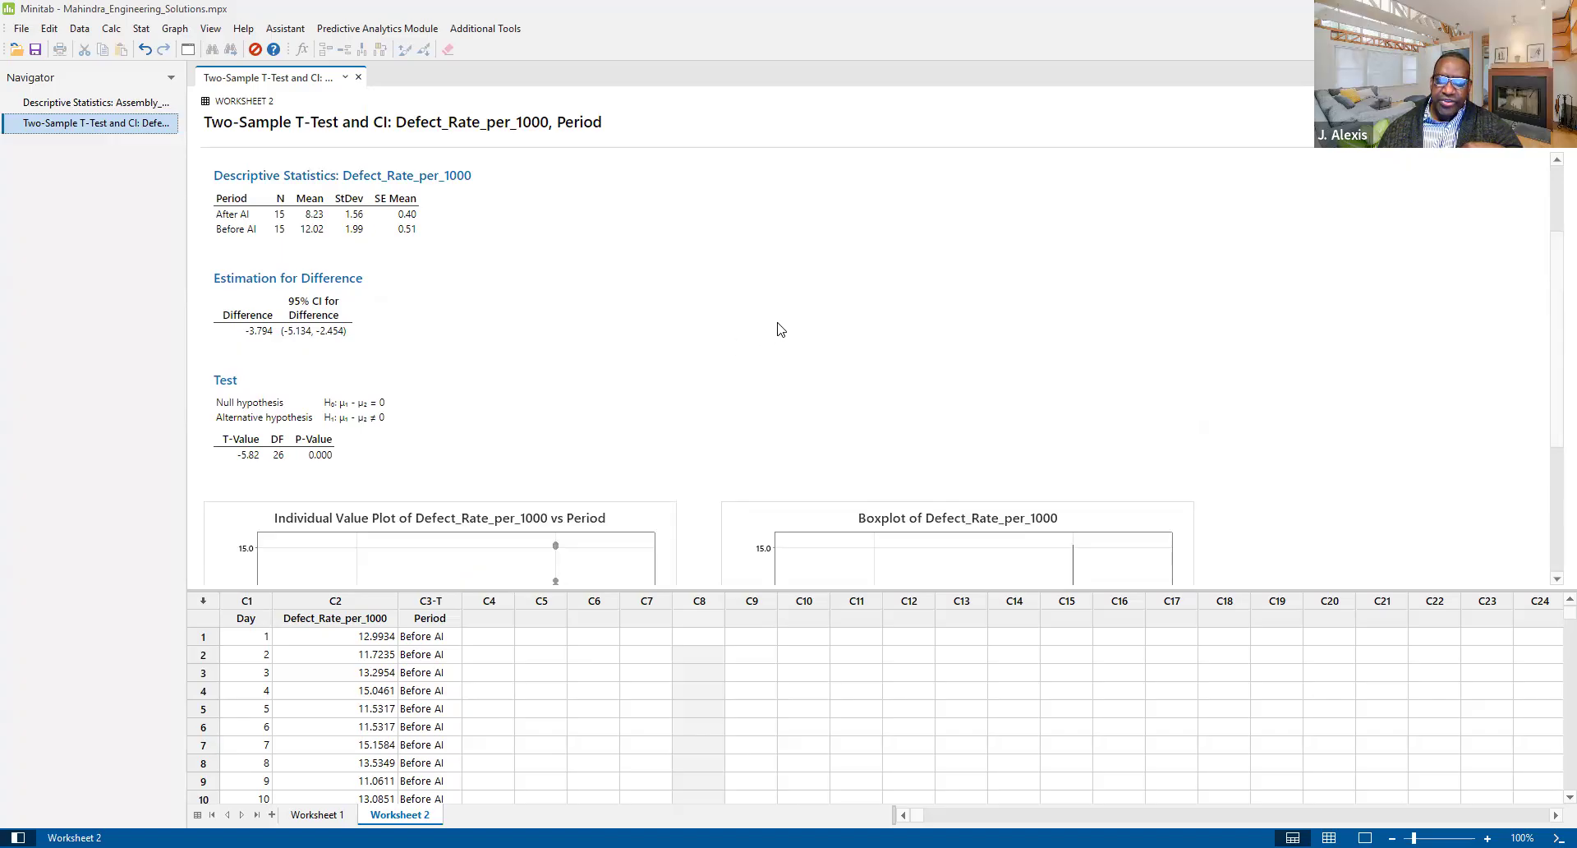
scroll(780, 331, "down", 4)
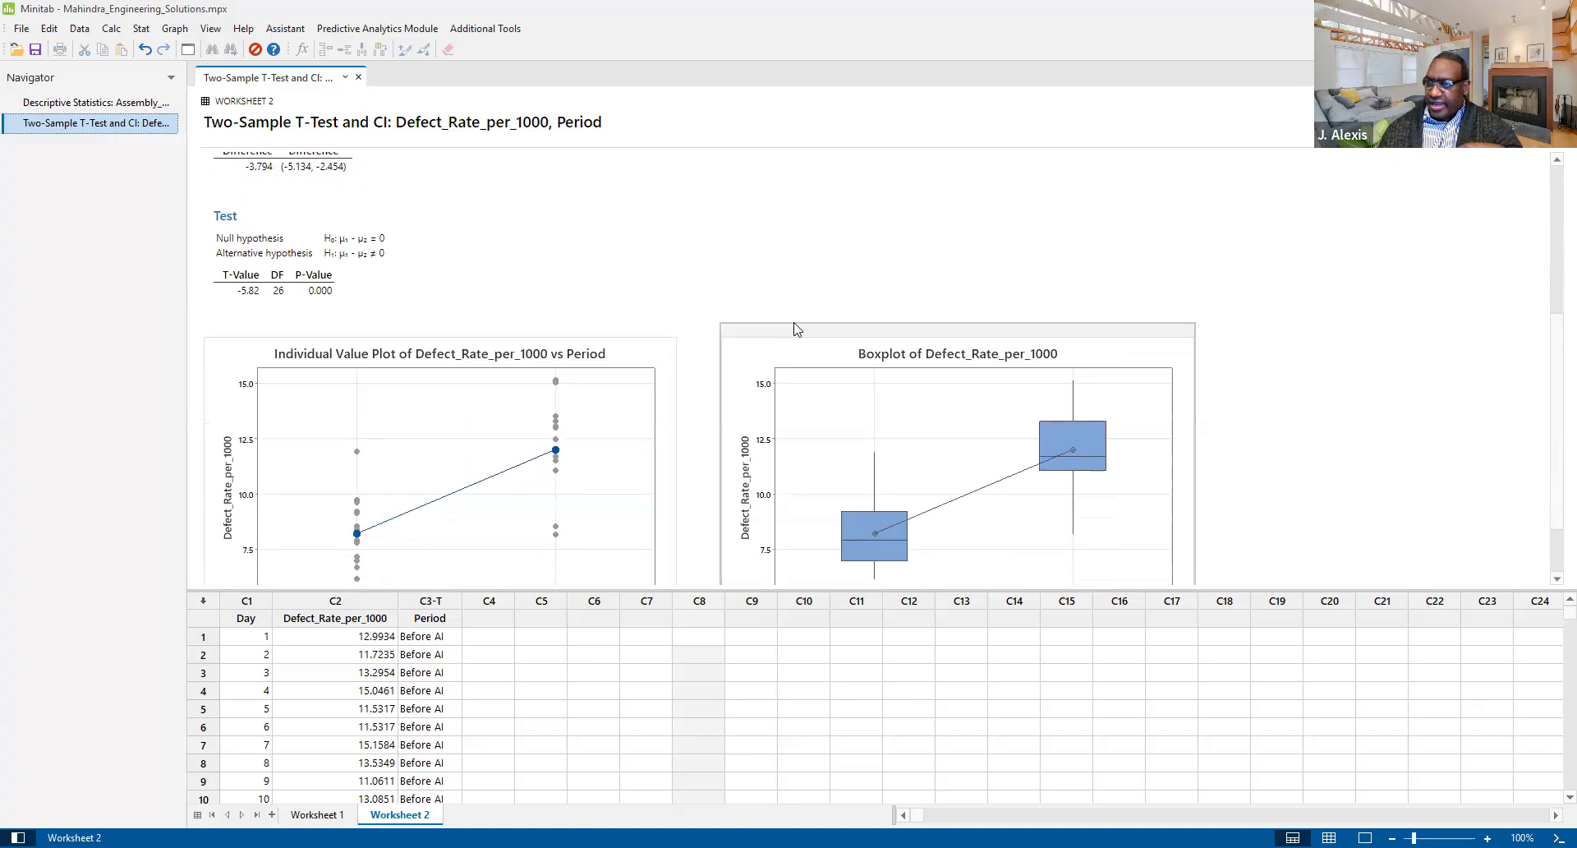